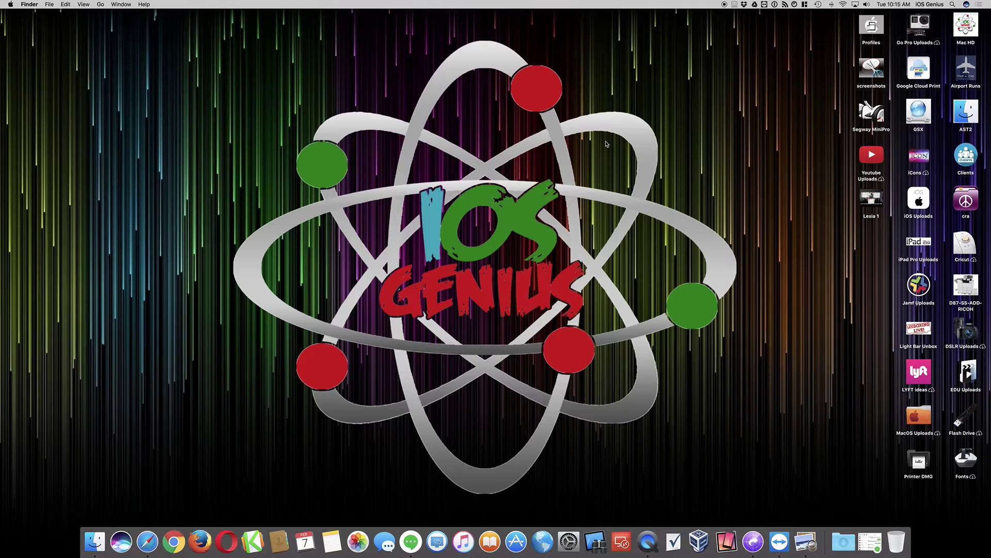
# - Open a new Safari window from the Dock and enlarge it
pyautogui.rightClick(153, 547)
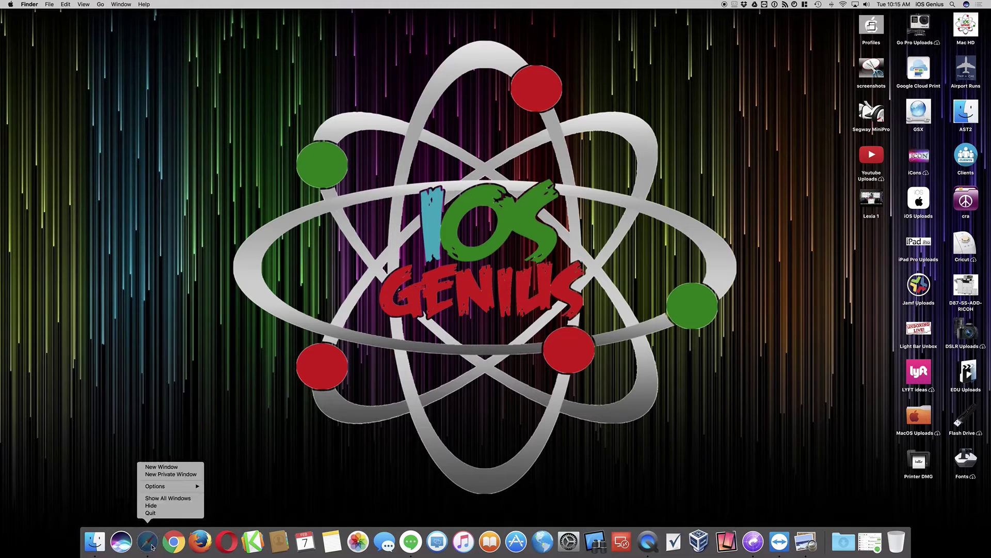
pyautogui.click(170, 466)
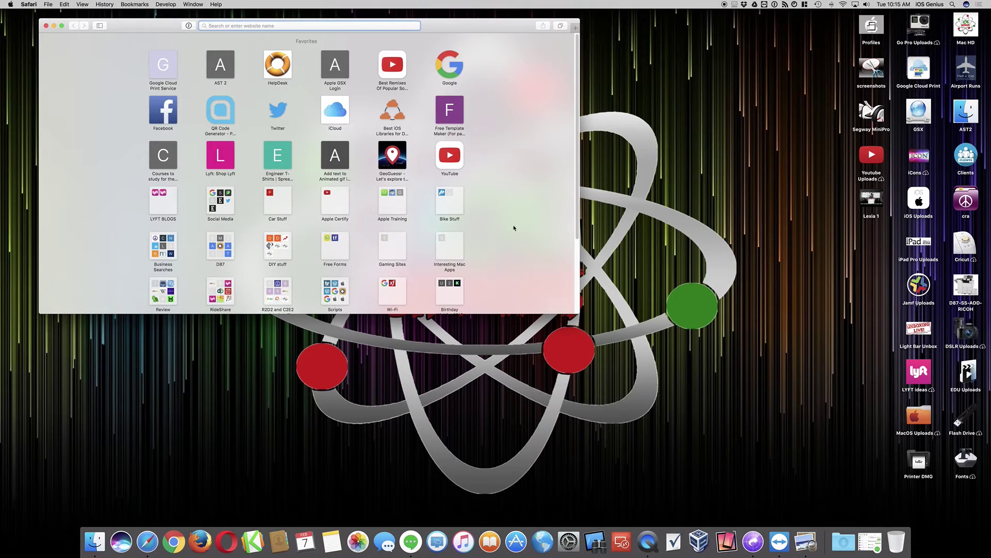
pyautogui.moveTo(579, 313); pyautogui.dragTo(745, 444)
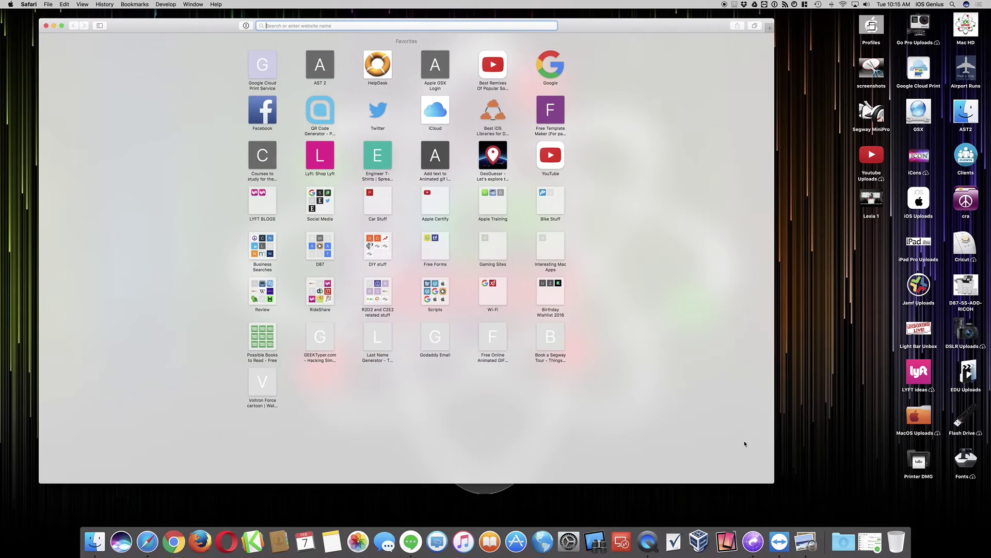
# - Search for 'dell tech direct' and open the Dell TechDirect login result
pyautogui.write('dell.')
pyautogui.press('BackSpace')
pyautogui.press('BackSpace')
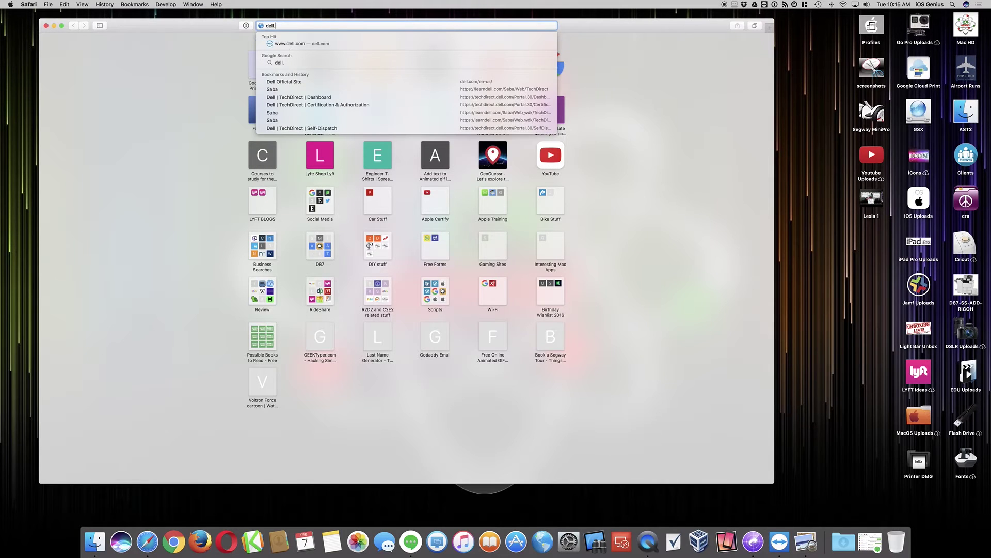
pyautogui.press('BackSpace')
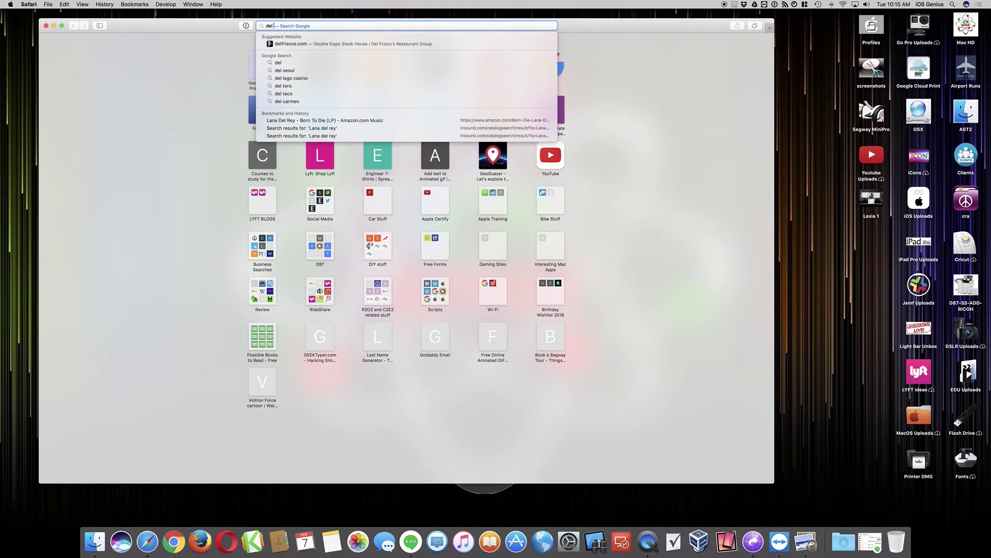
pyautogui.write('l')
pyautogui.write(' tech direct')
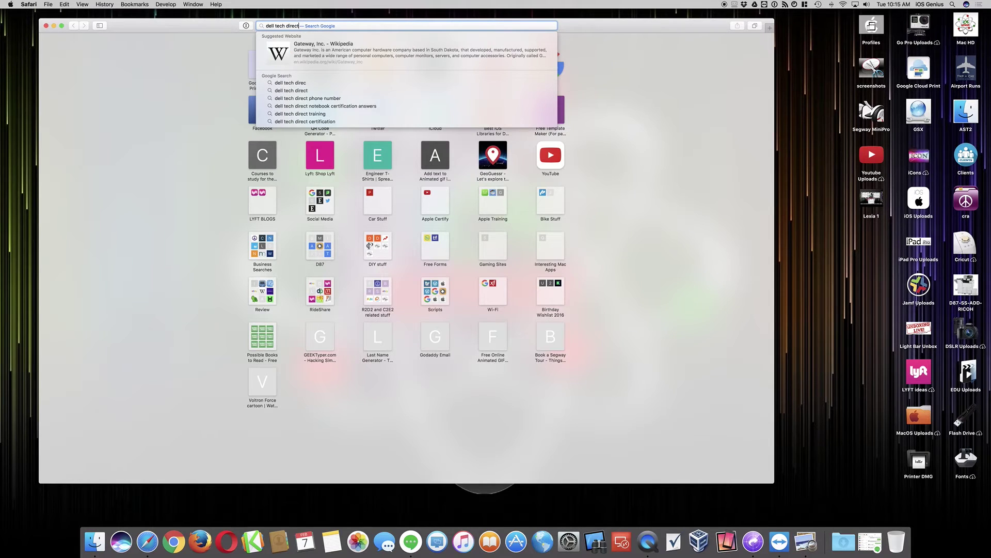
pyautogui.press('Return')
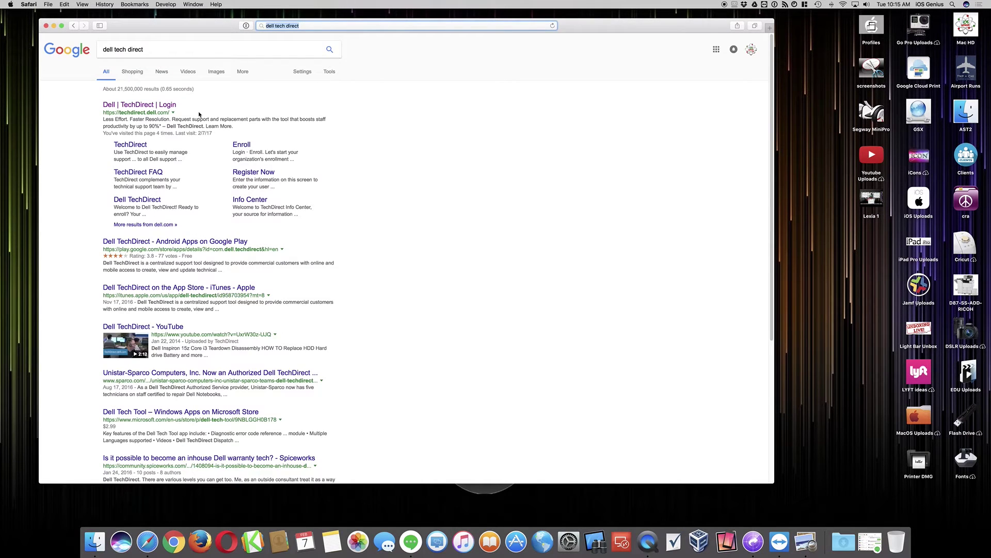
pyautogui.click(144, 106)
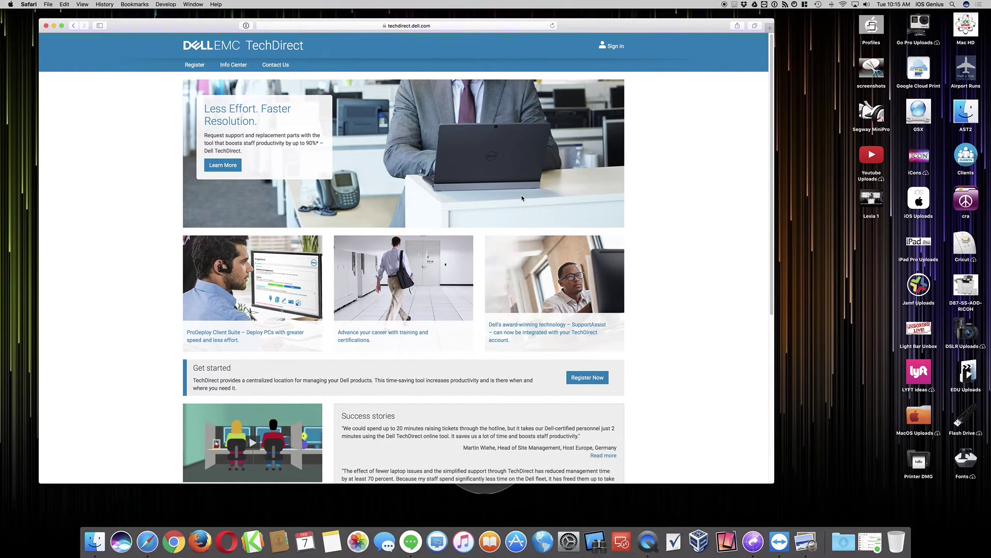
# - Sign in to Dell TechDirect with the saved autofill email and password
pyautogui.click(613, 47)
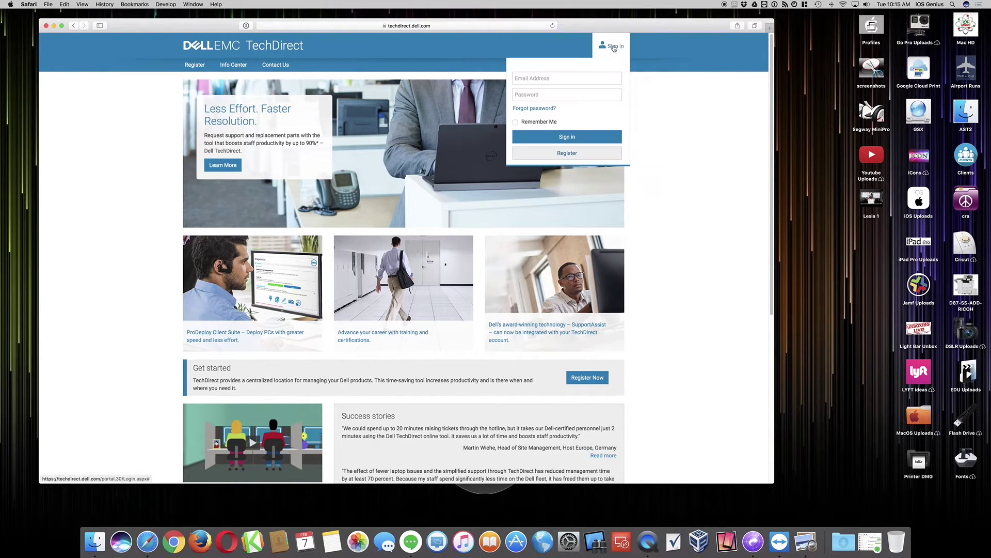
pyautogui.click(567, 78)
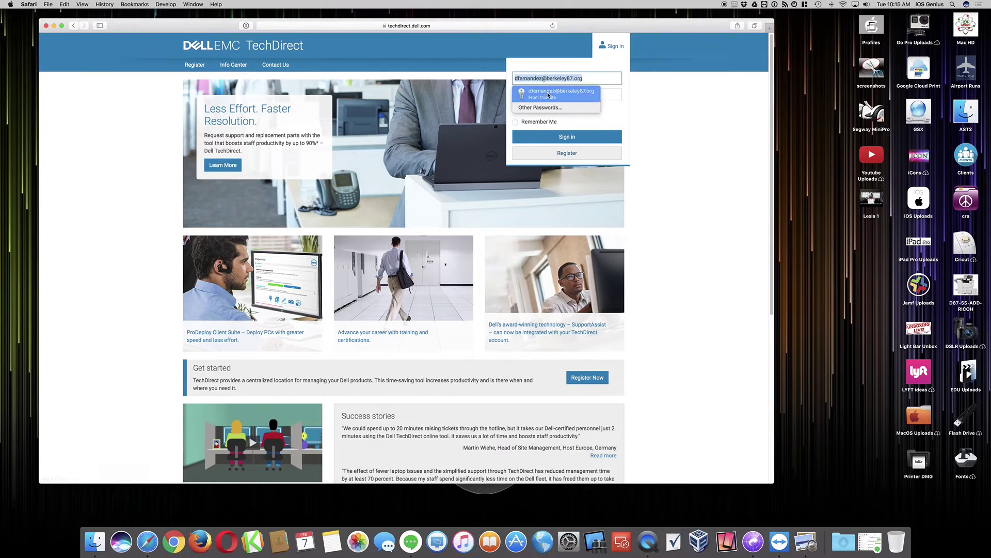
pyautogui.click(548, 89)
pyautogui.click(569, 138)
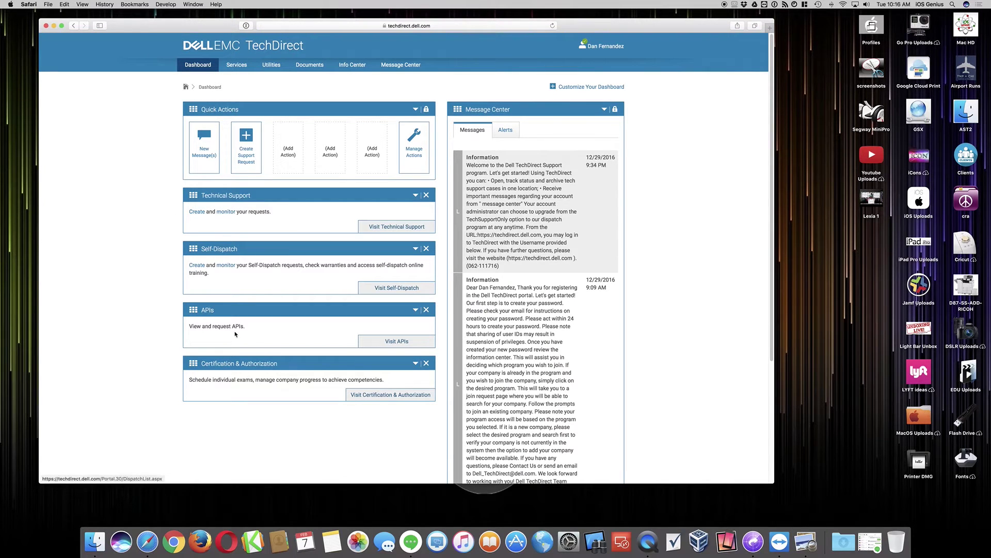
pyautogui.tripleClick(159, 195)
pyautogui.click(161, 255)
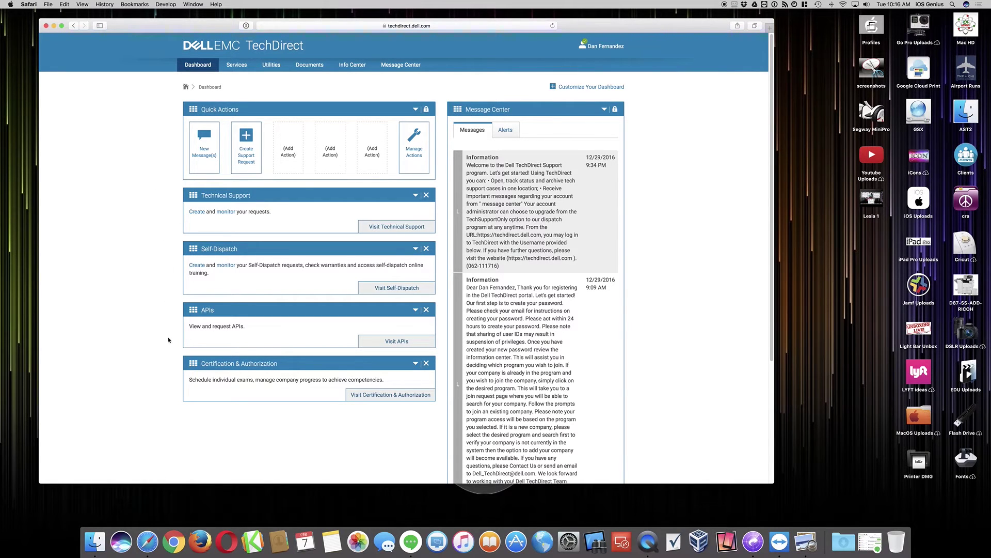
pyautogui.tripleClick(164, 338)
pyautogui.click(165, 338)
pyautogui.click(391, 395)
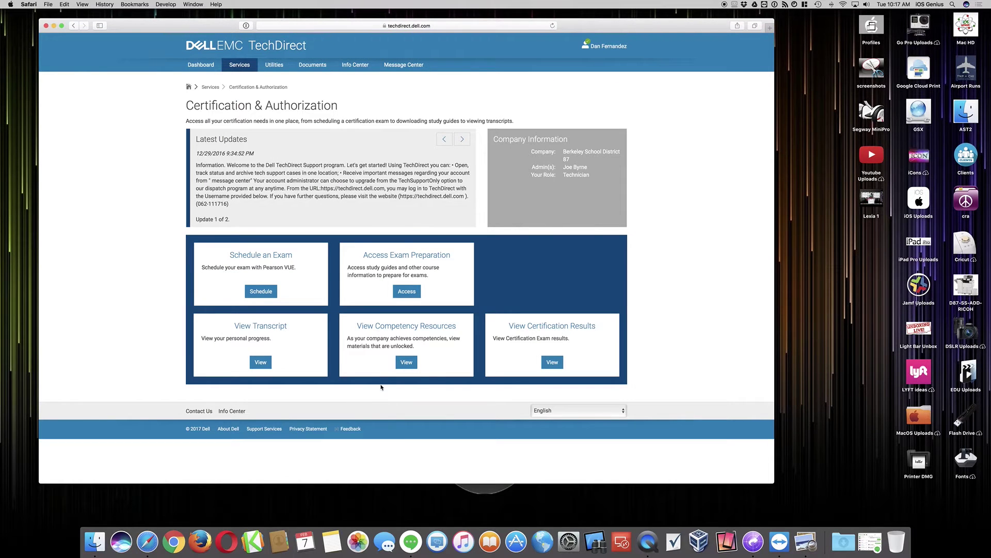
pyautogui.click(225, 266)
pyautogui.moveTo(225, 267); pyautogui.dragTo(300, 267)
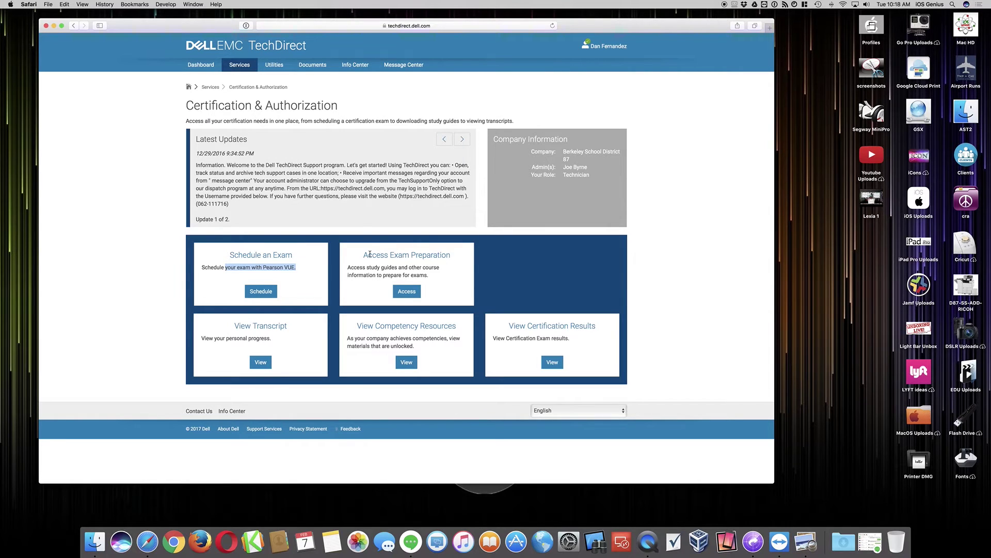
pyautogui.moveTo(370, 254); pyautogui.dragTo(456, 255)
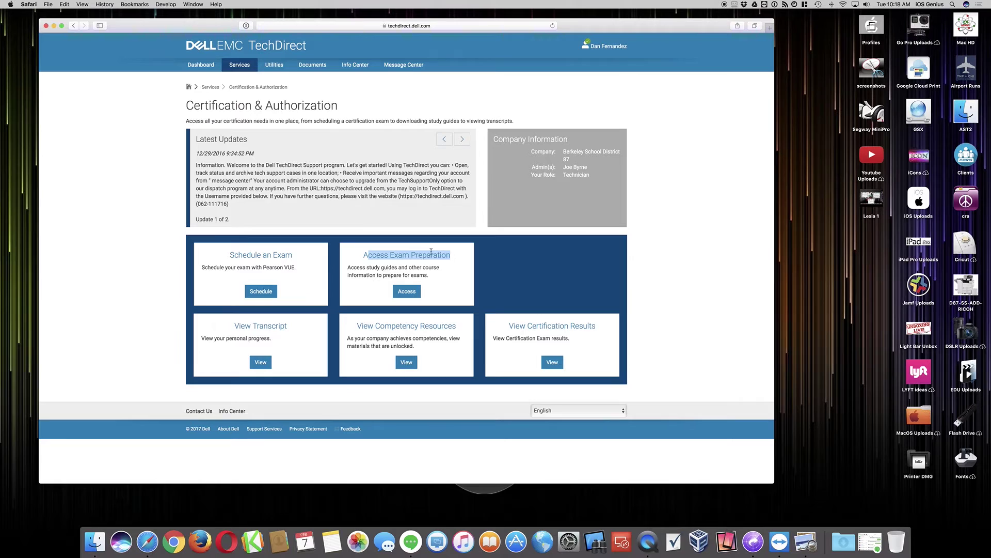
pyautogui.click(197, 66)
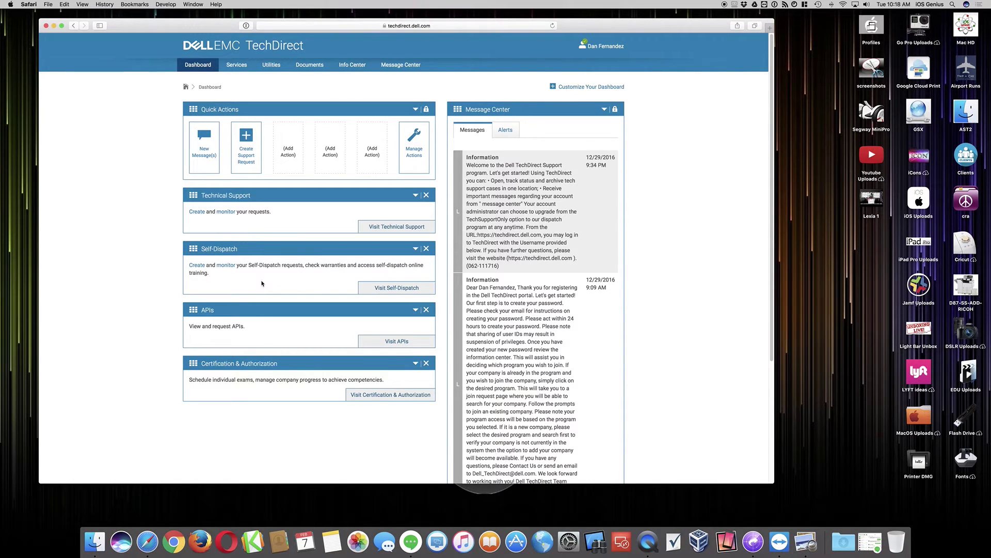
# - Open Self-Dispatch and apply under Get Authorized to launch the training site
pyautogui.click(404, 291)
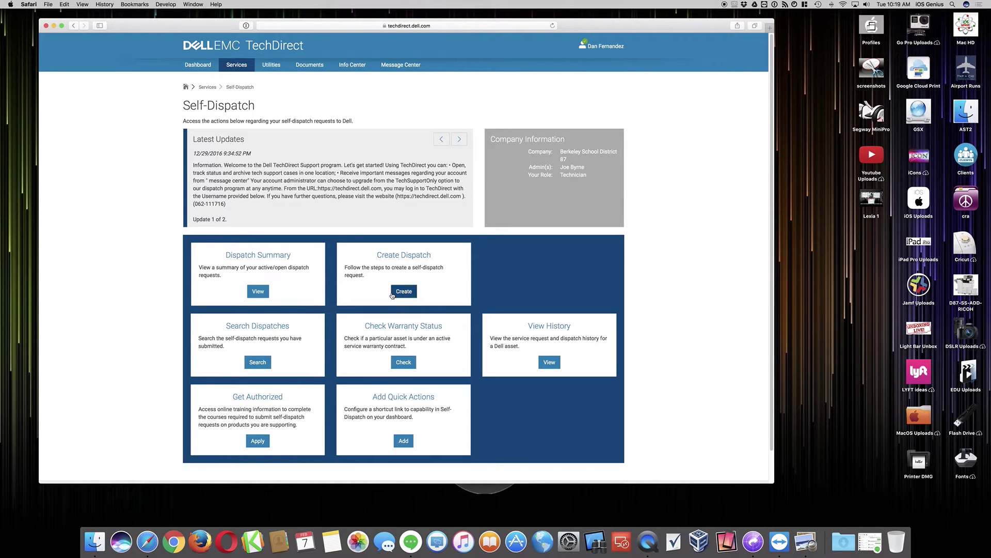
pyautogui.click(261, 441)
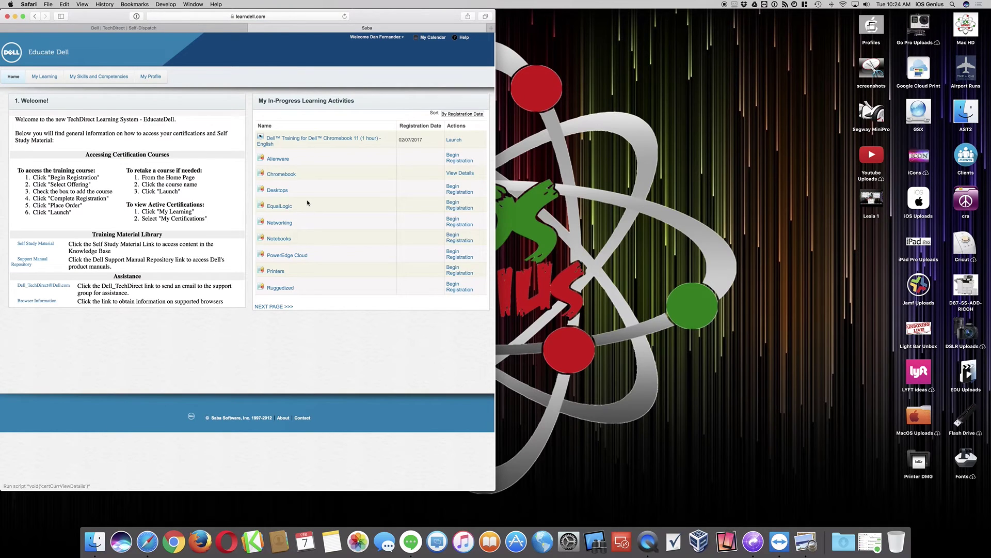
pyautogui.click(276, 173)
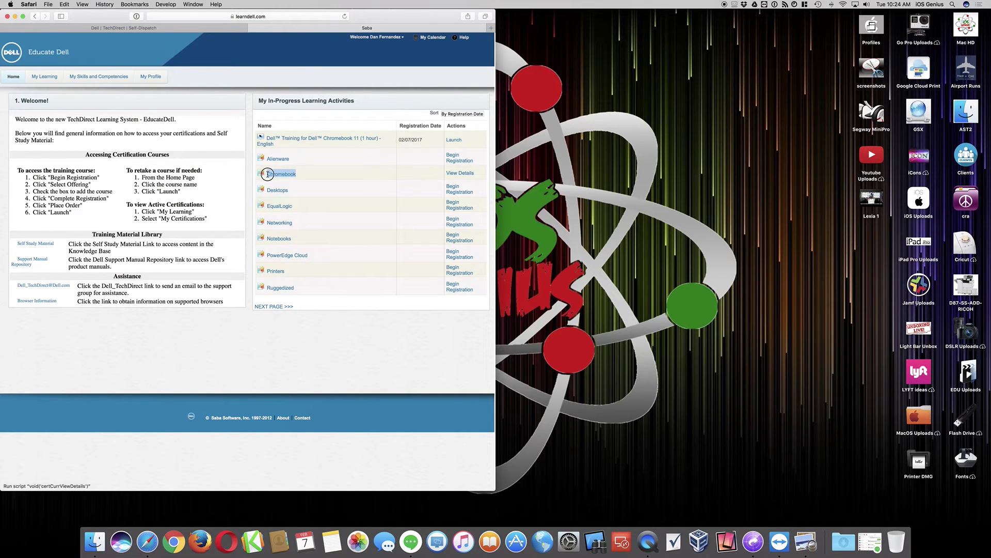
pyautogui.moveTo(276, 174); pyautogui.dragTo(106, 214)
pyautogui.moveTo(126, 170); pyautogui.dragTo(197, 192)
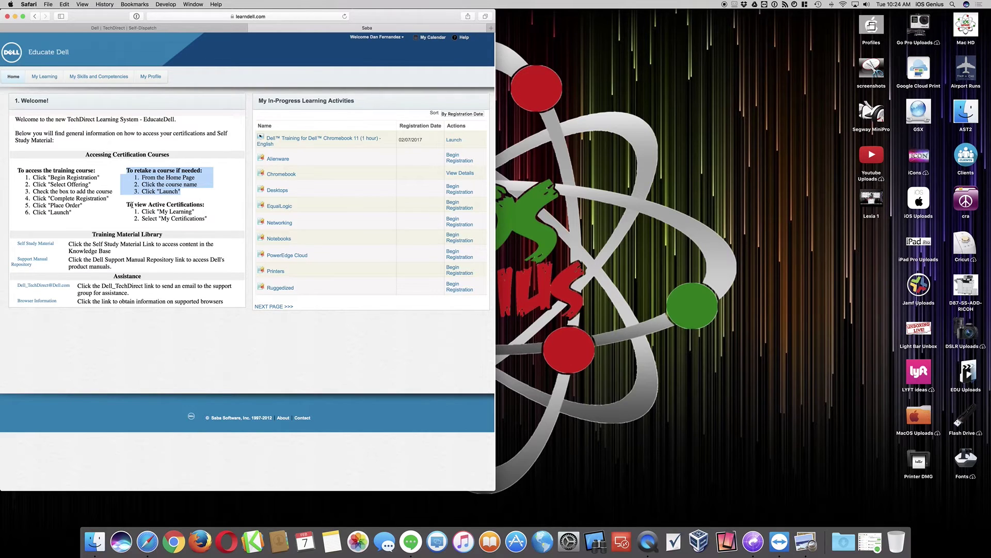
pyautogui.moveTo(130, 204); pyautogui.dragTo(211, 223)
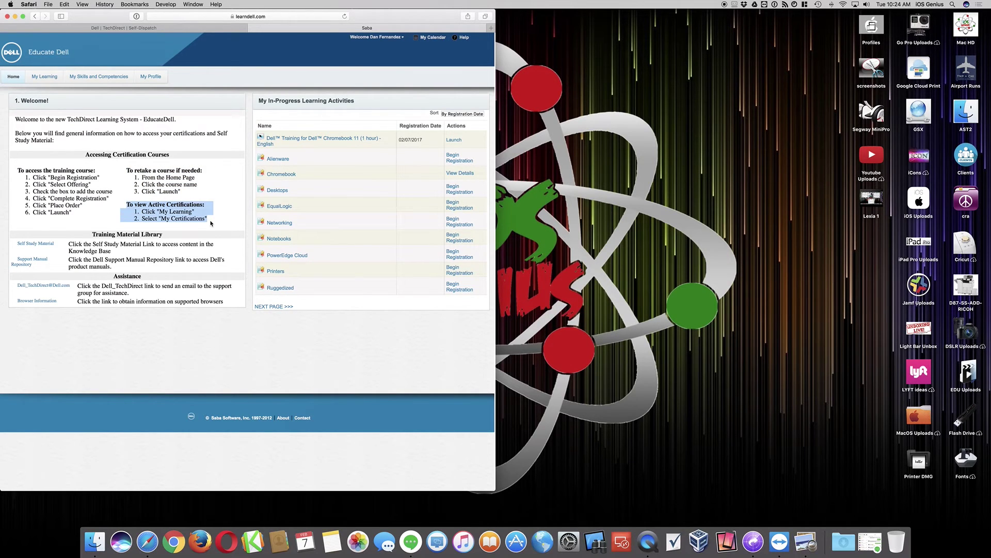
pyautogui.moveTo(12, 244); pyautogui.dragTo(169, 301)
pyautogui.click(110, 241)
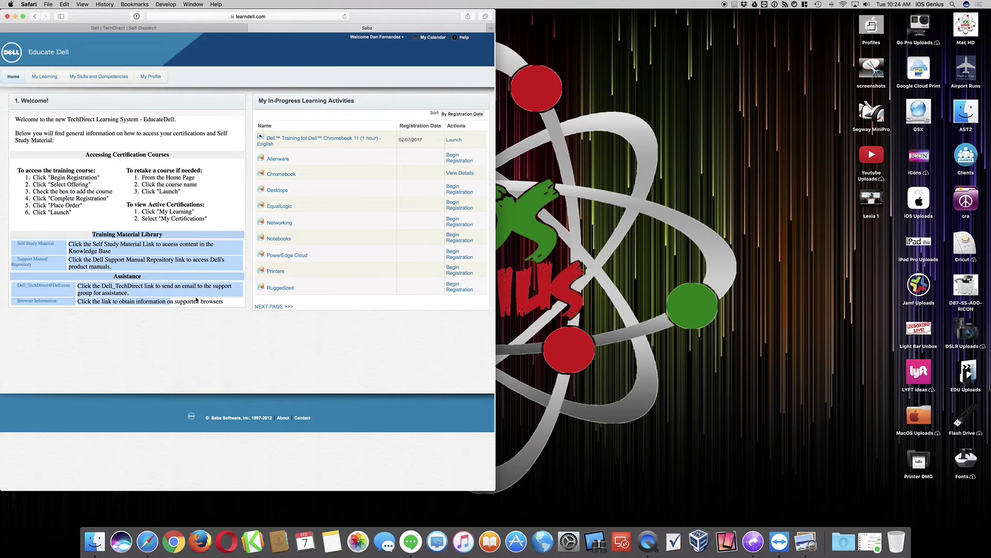
pyautogui.click(136, 325)
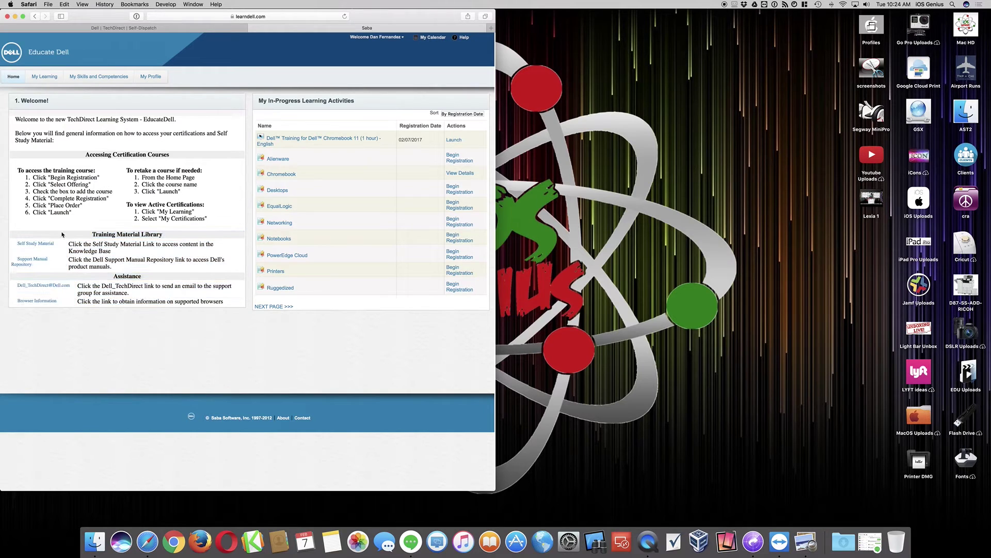
pyautogui.moveTo(52, 177); pyautogui.dragTo(112, 191)
pyautogui.click(63, 184)
pyautogui.moveTo(52, 198); pyautogui.dragTo(72, 212)
pyautogui.moveTo(14, 165); pyautogui.dragTo(104, 214)
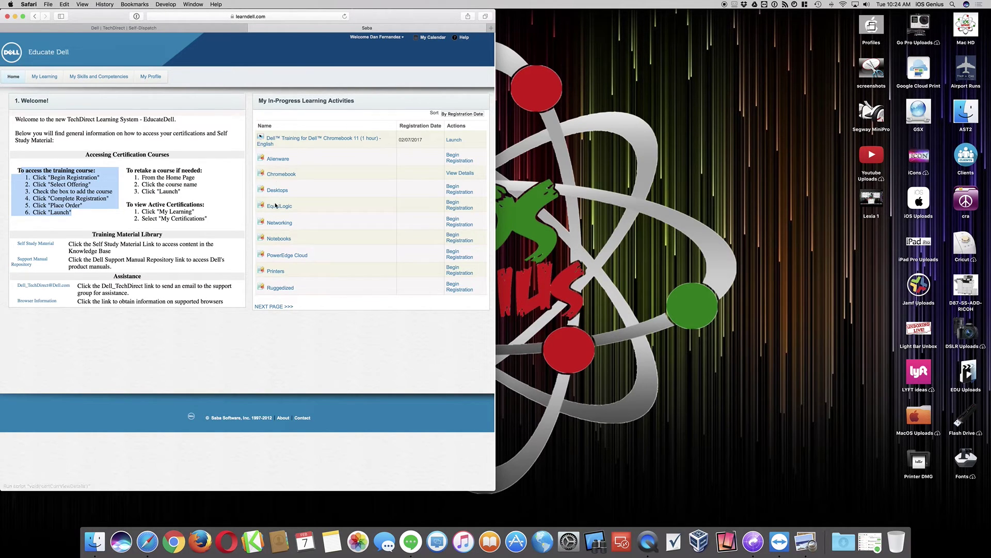
pyautogui.moveTo(290, 174); pyautogui.dragTo(263, 173)
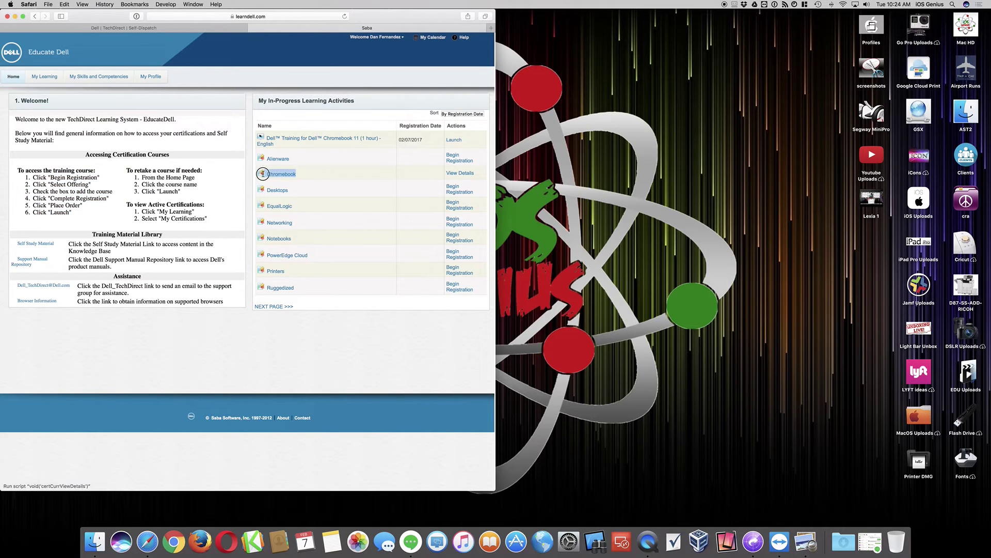
pyautogui.rightClick(282, 175)
pyautogui.click(291, 176)
pyautogui.click(290, 176)
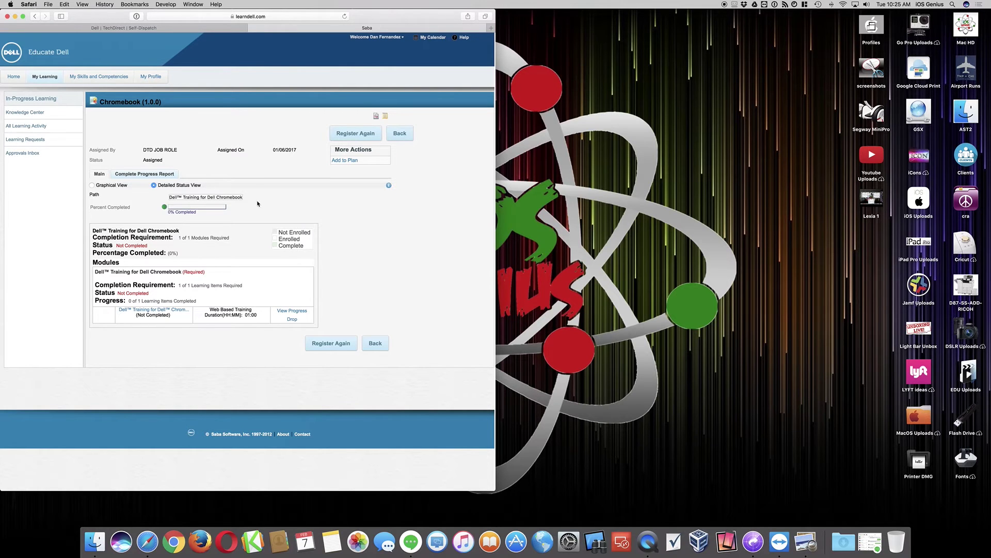
pyautogui.click(199, 28)
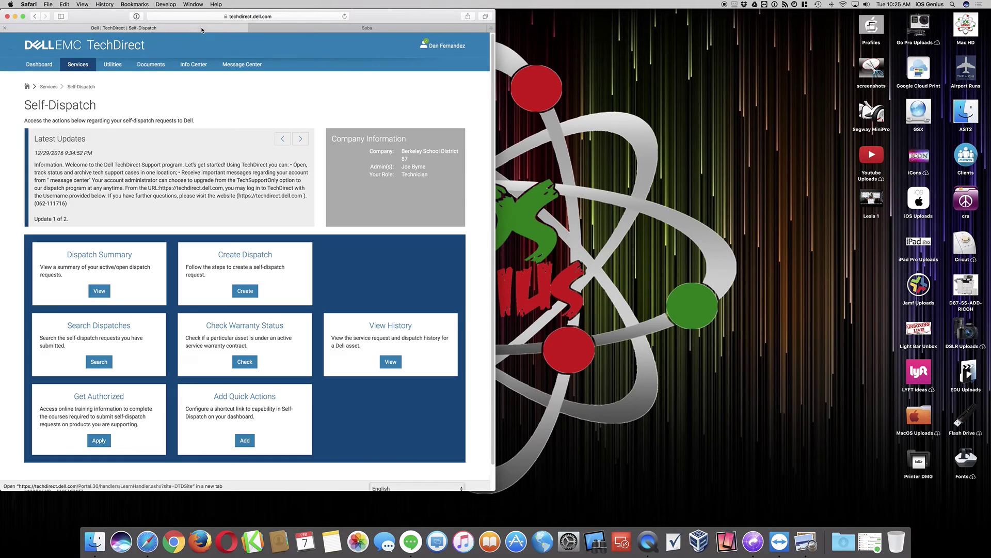
pyautogui.click(297, 29)
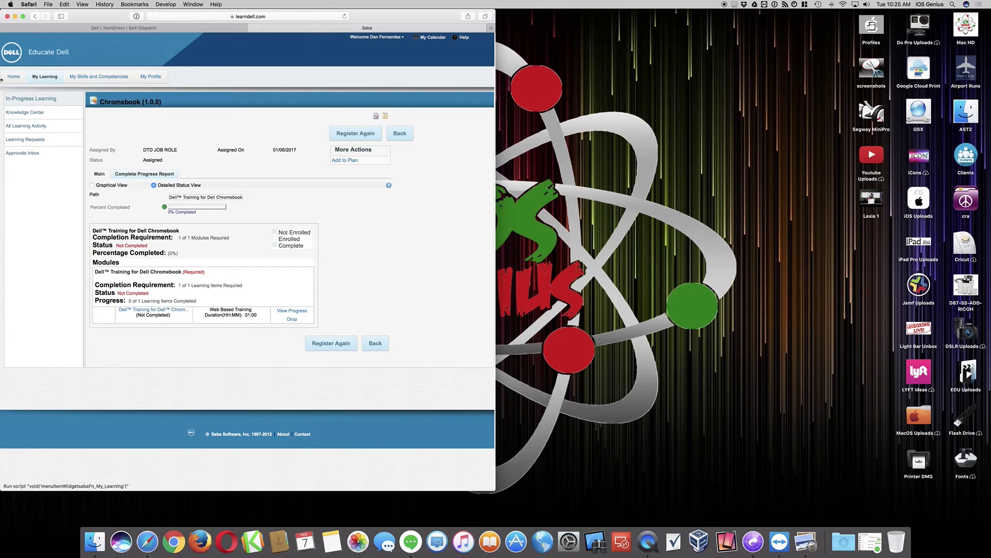
# - Return to the Educate Dell home page, review steps 1-4, and begin Desktops registration
pyautogui.click(18, 77)
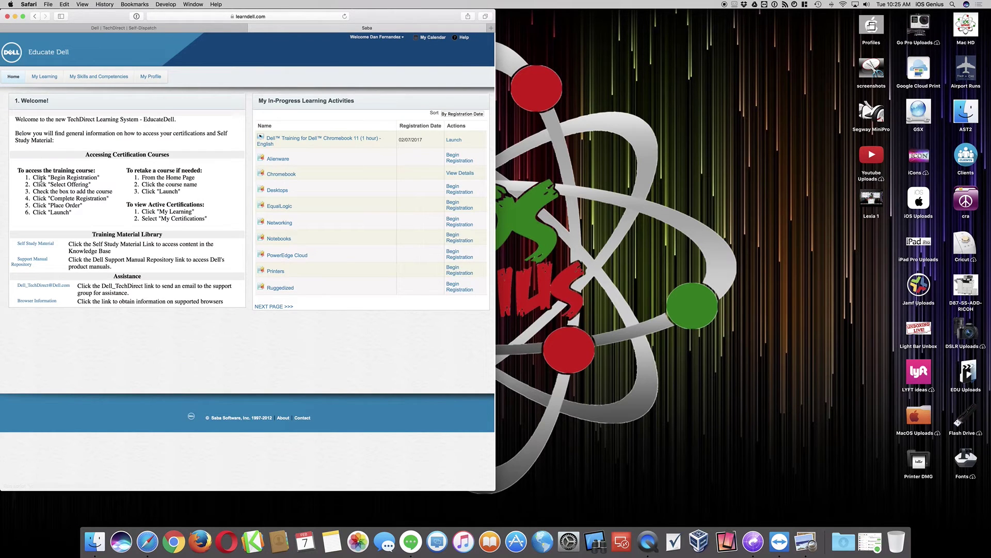
pyautogui.moveTo(37, 177); pyautogui.dragTo(95, 216)
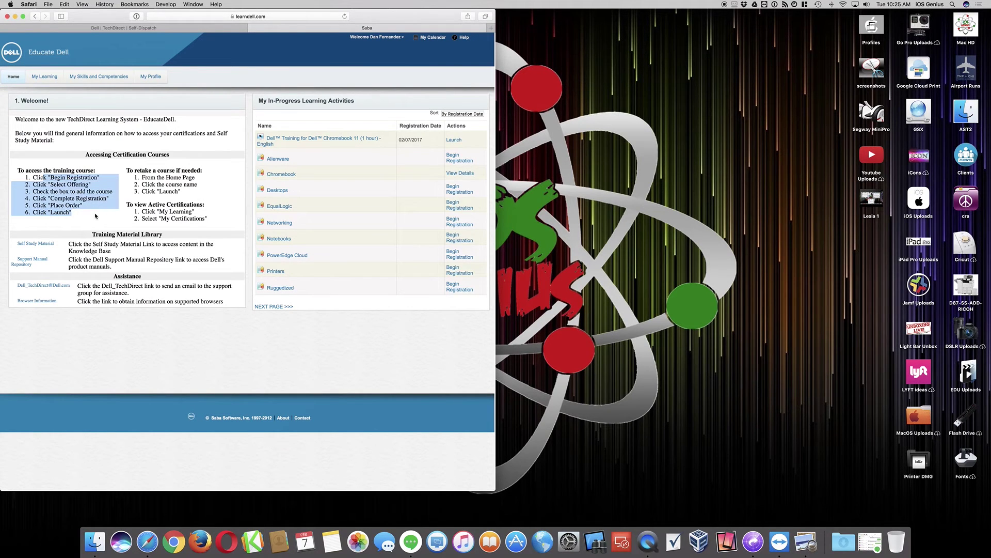
pyautogui.click(459, 194)
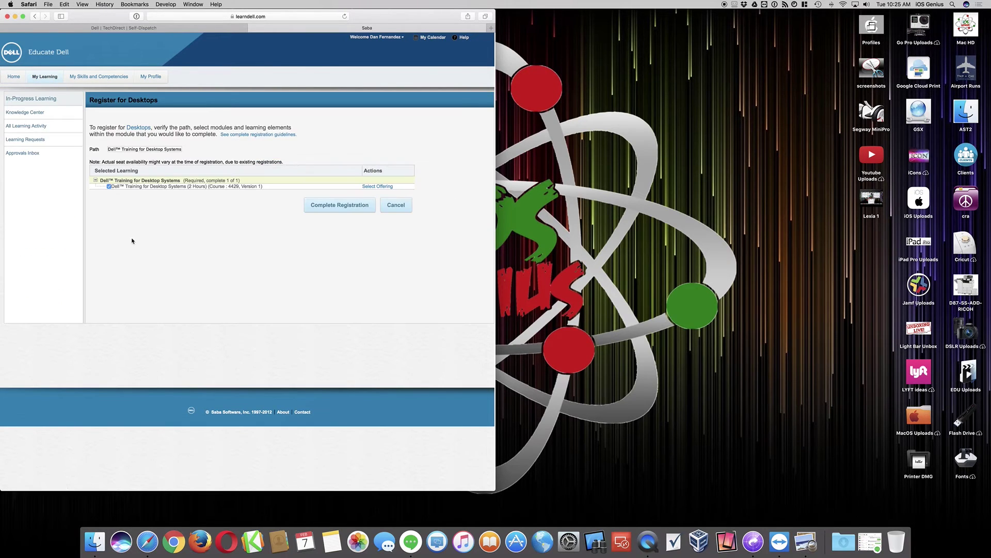
# - Move the Register for Desktops page into its own taller window at the top right
pyautogui.moveTo(332, 30); pyautogui.dragTo(757, 101)
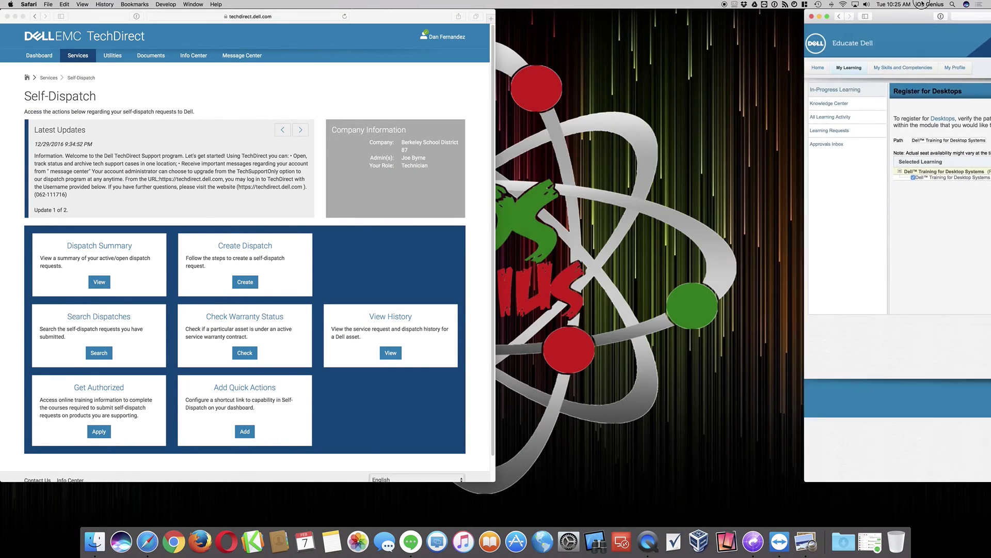
pyautogui.moveTo(922, 4); pyautogui.dragTo(922, 5)
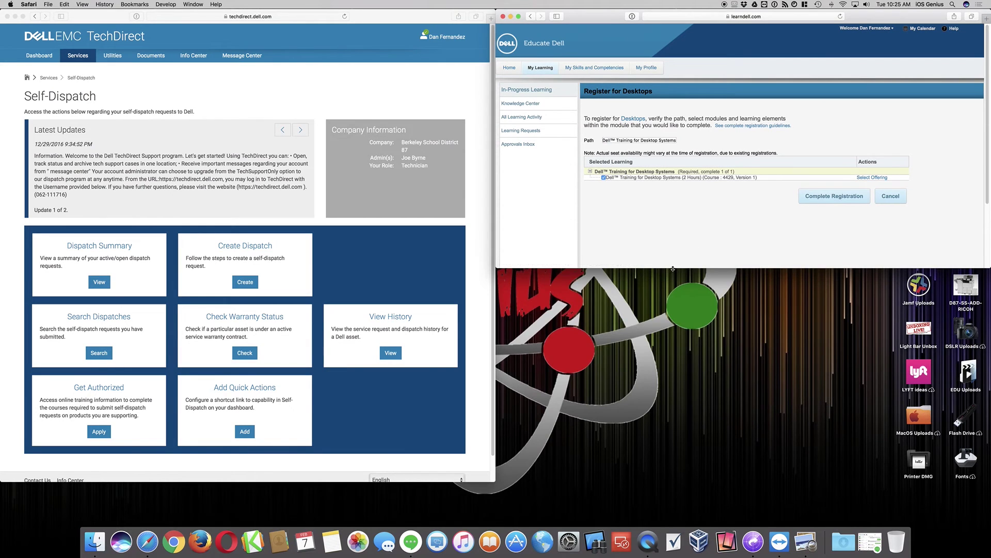
pyautogui.moveTo(670, 268); pyautogui.dragTo(679, 453)
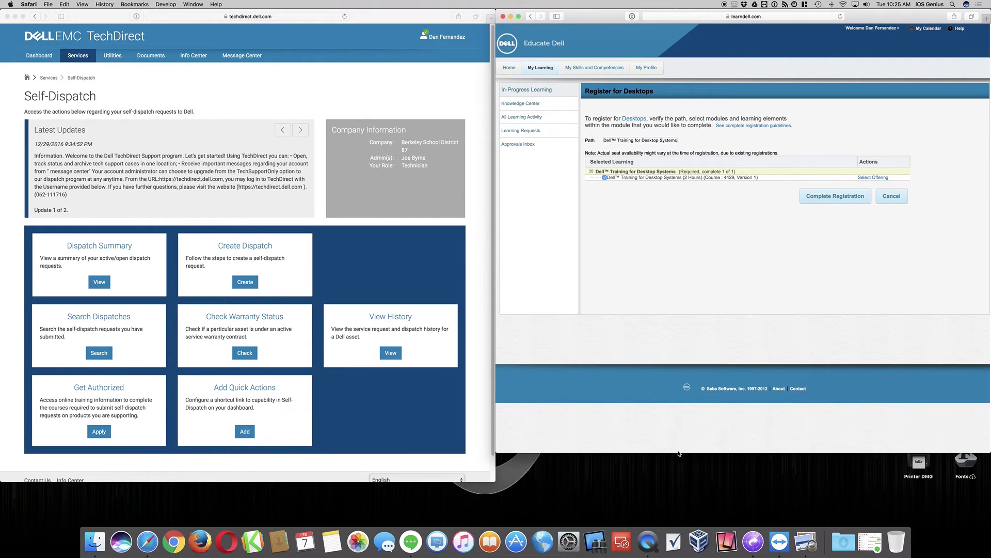
pyautogui.click(46, 425)
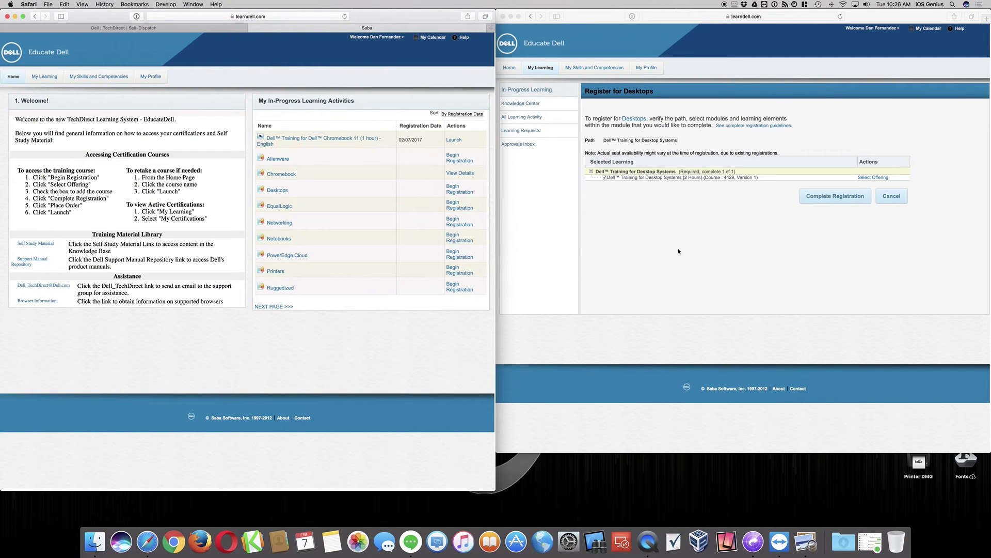
# - Open the Desktop Systems offering schedule, enlarge it, and add the English web-based offering
pyautogui.click(877, 178)
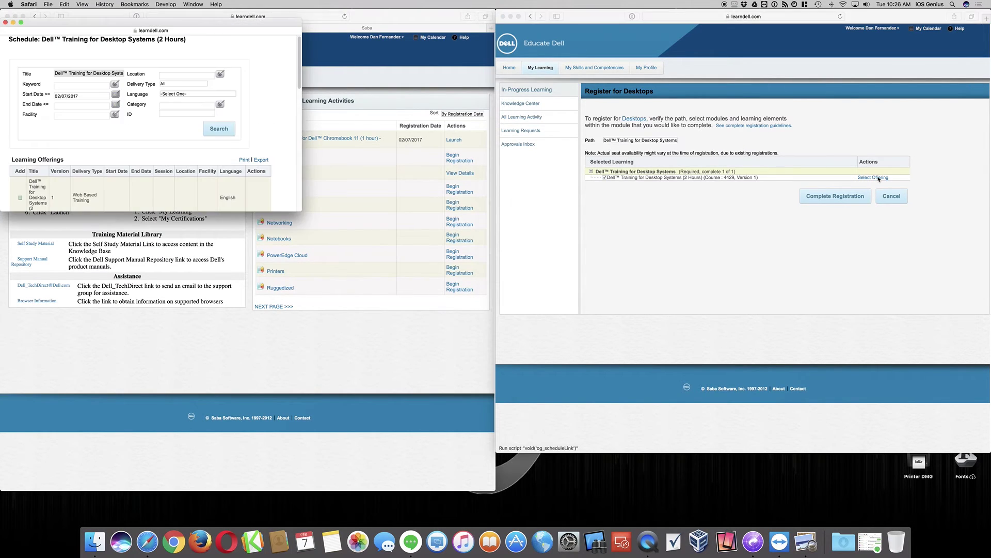
pyautogui.moveTo(216, 34); pyautogui.dragTo(662, 70)
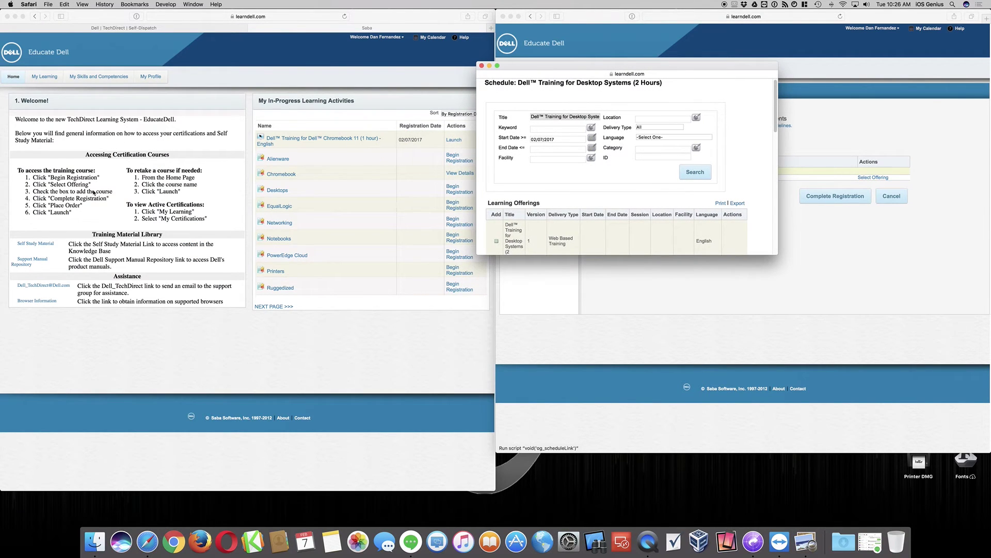
pyautogui.moveTo(742, 258); pyautogui.dragTo(761, 427)
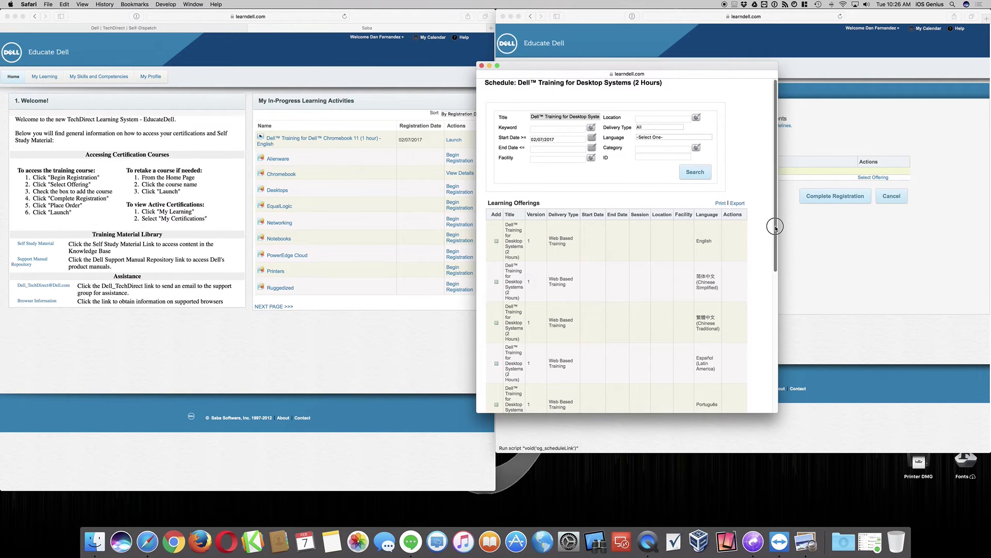
pyautogui.moveTo(774, 230); pyautogui.dragTo(785, 198)
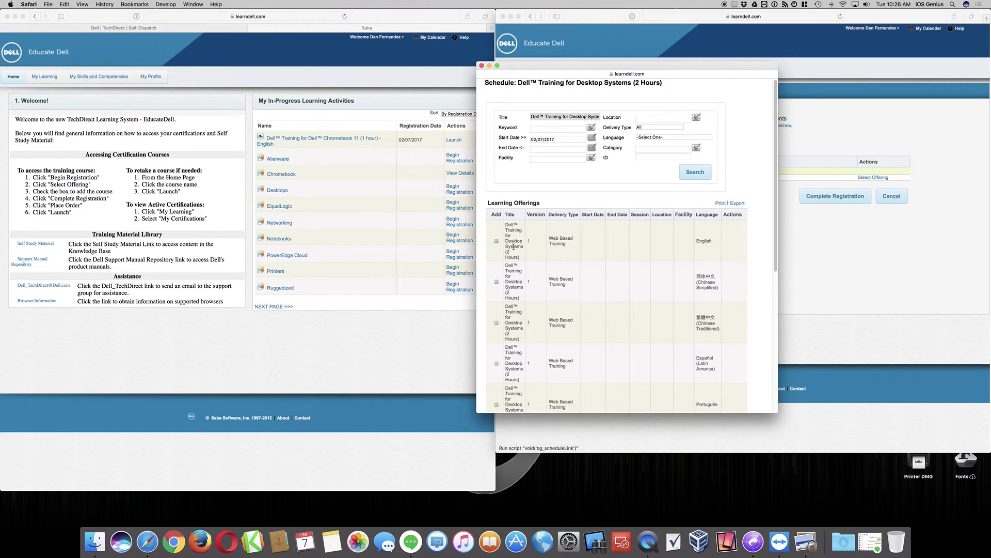
pyautogui.click(496, 240)
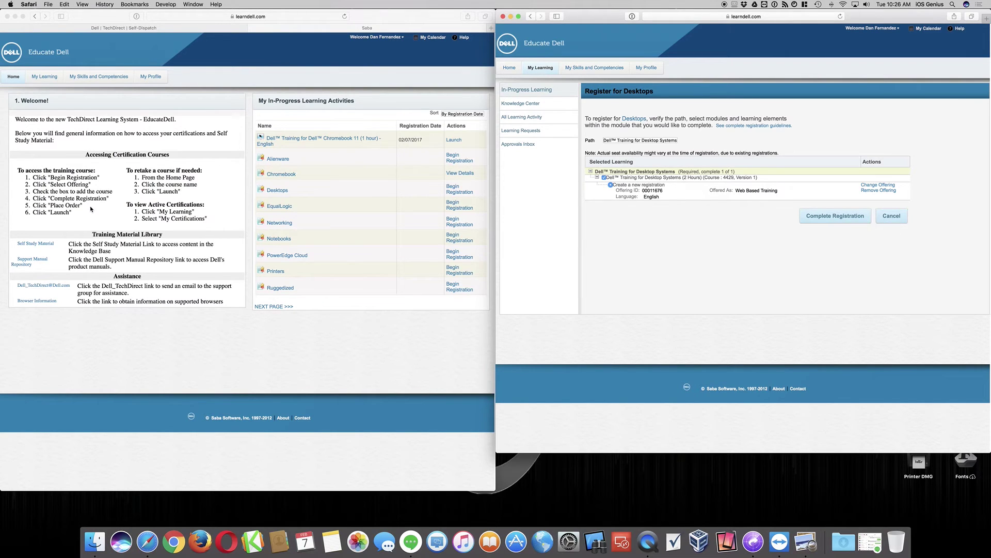
# - Complete the Desktops registration to reach the Create Order page showing Confirmed
pyautogui.click(832, 216)
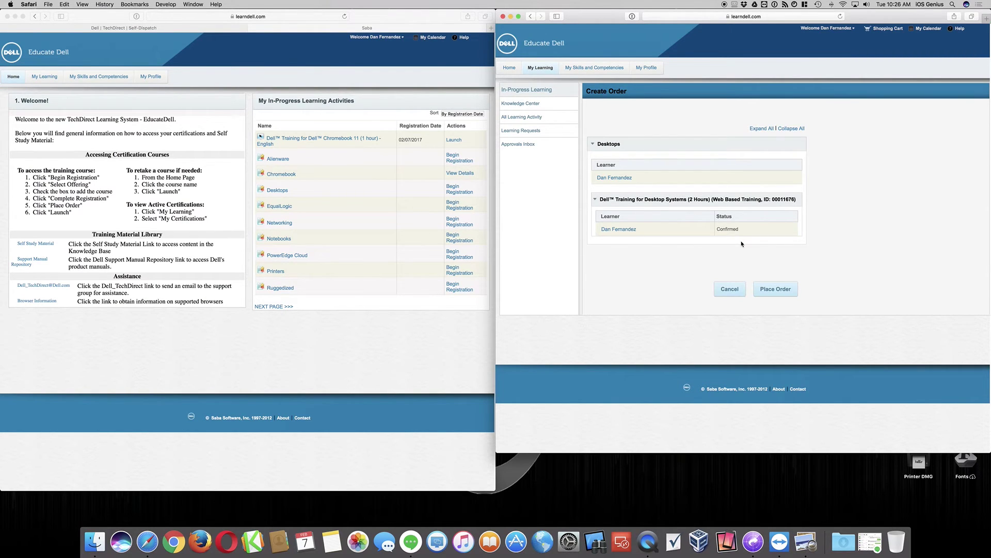
pyautogui.click(780, 292)
pyautogui.click(780, 290)
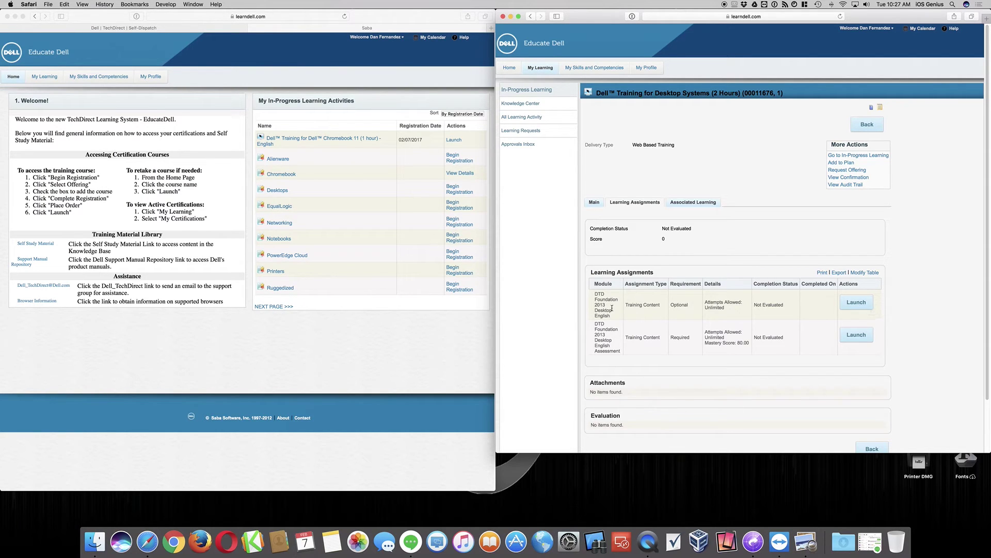
pyautogui.moveTo(595, 293); pyautogui.dragTo(615, 316)
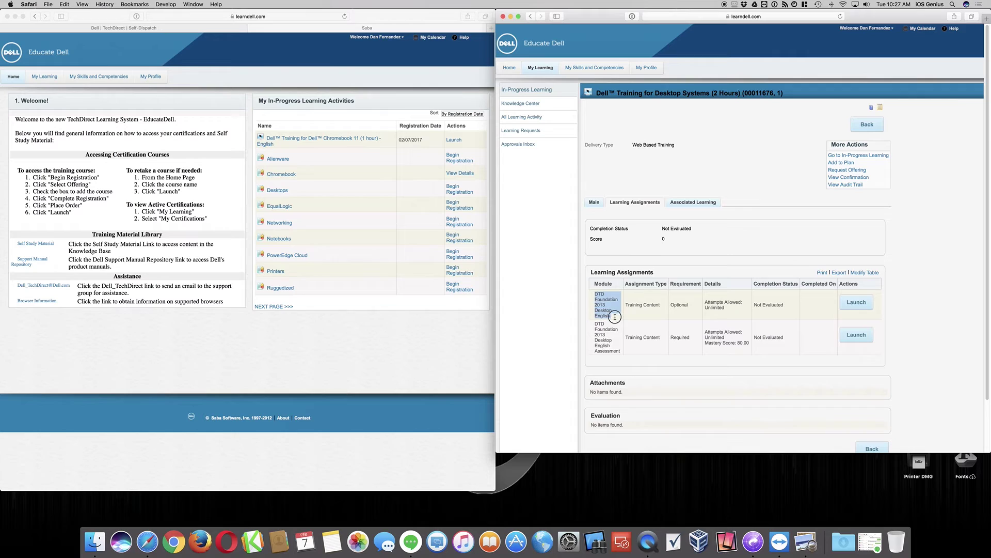
pyautogui.click(852, 304)
pyautogui.moveTo(727, 308); pyautogui.dragTo(705, 307)
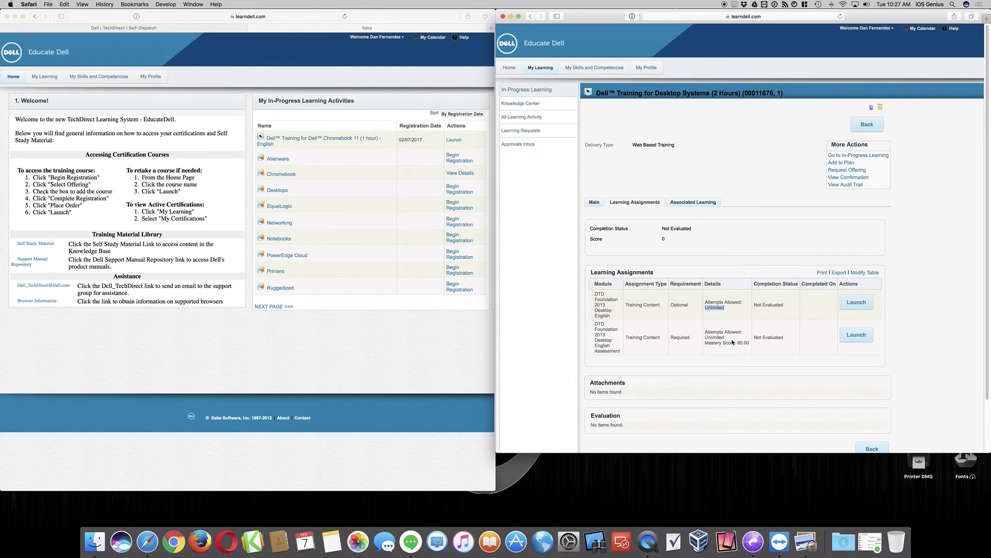
pyautogui.moveTo(732, 342); pyautogui.dragTo(751, 343)
pyautogui.moveTo(621, 351); pyautogui.dragTo(595, 352)
# - Go back to In-Progress Learning and open the Dell Training for Dell Chromebook 11 course
pyautogui.click(872, 448)
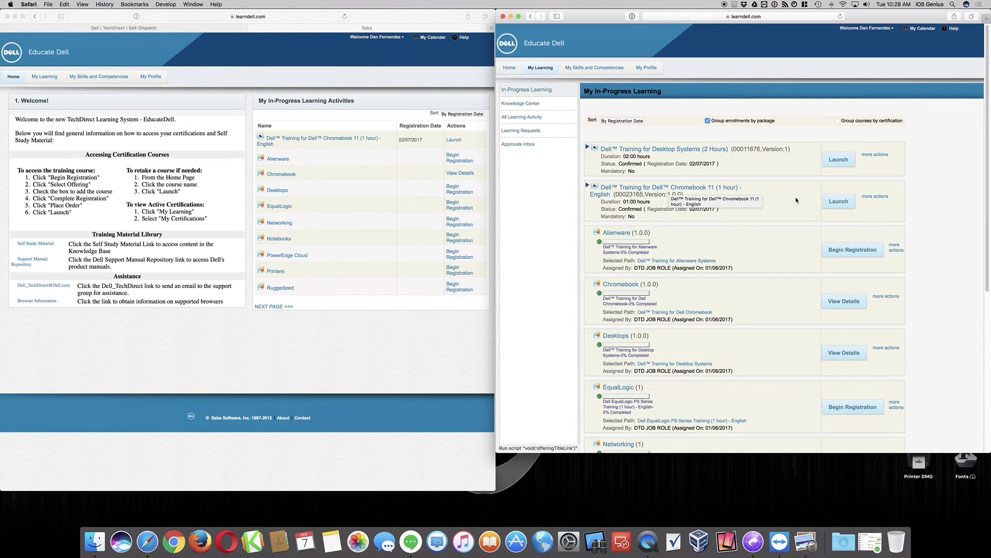
pyautogui.click(841, 202)
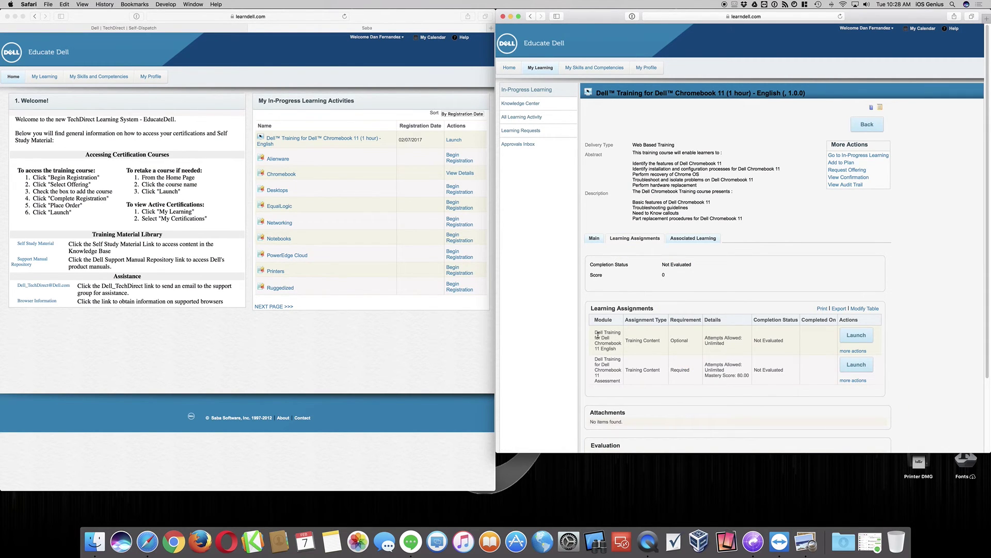
pyautogui.moveTo(595, 332); pyautogui.dragTo(619, 380)
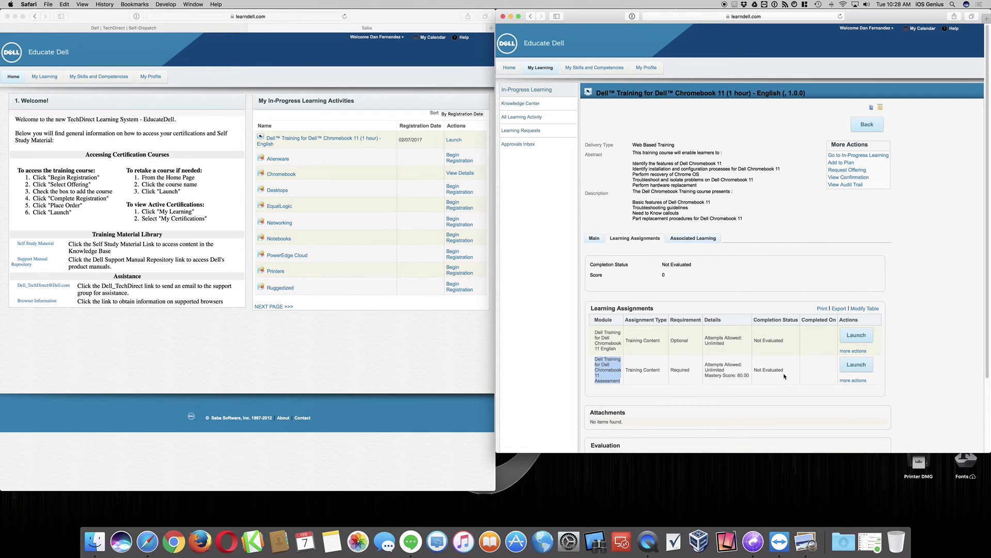
pyautogui.click(859, 335)
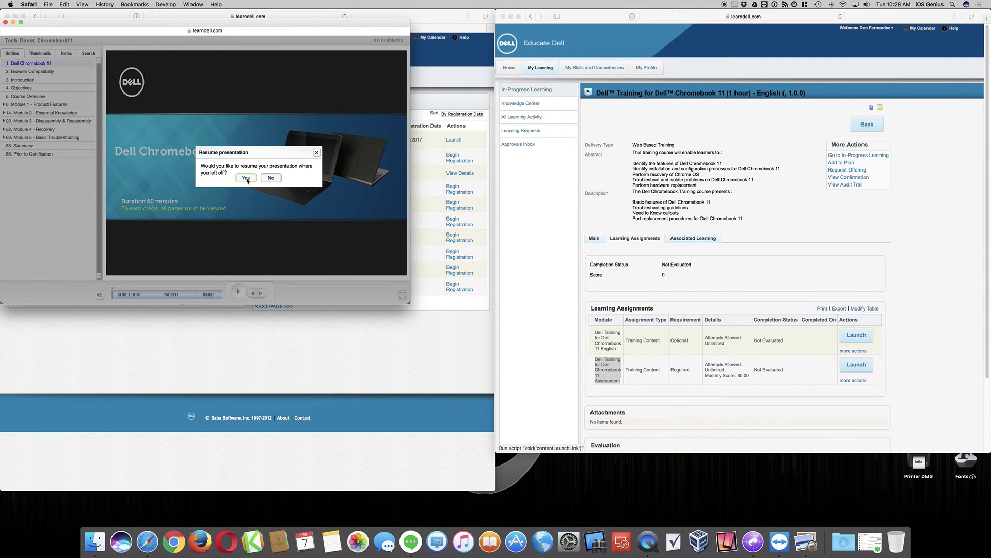
pyautogui.click(247, 179)
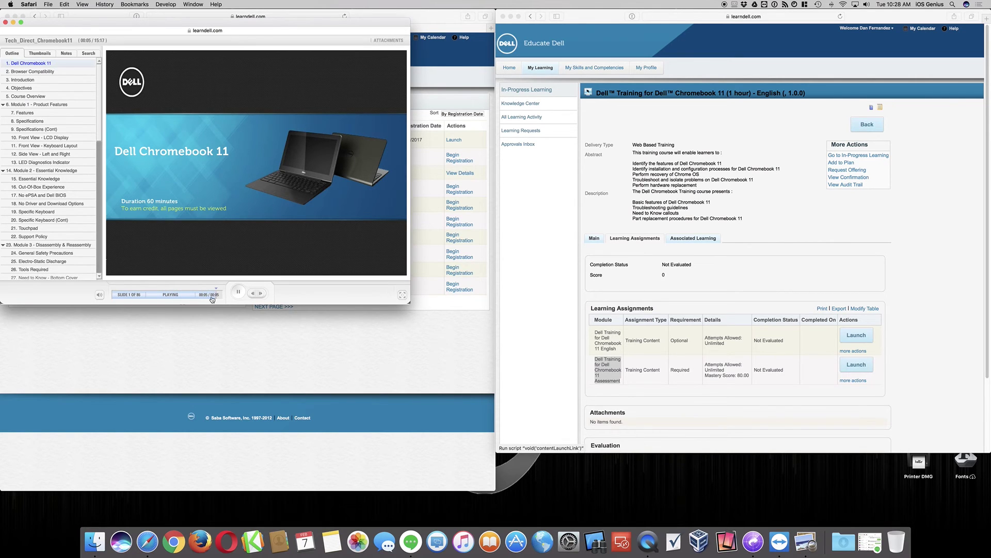
pyautogui.click(239, 293)
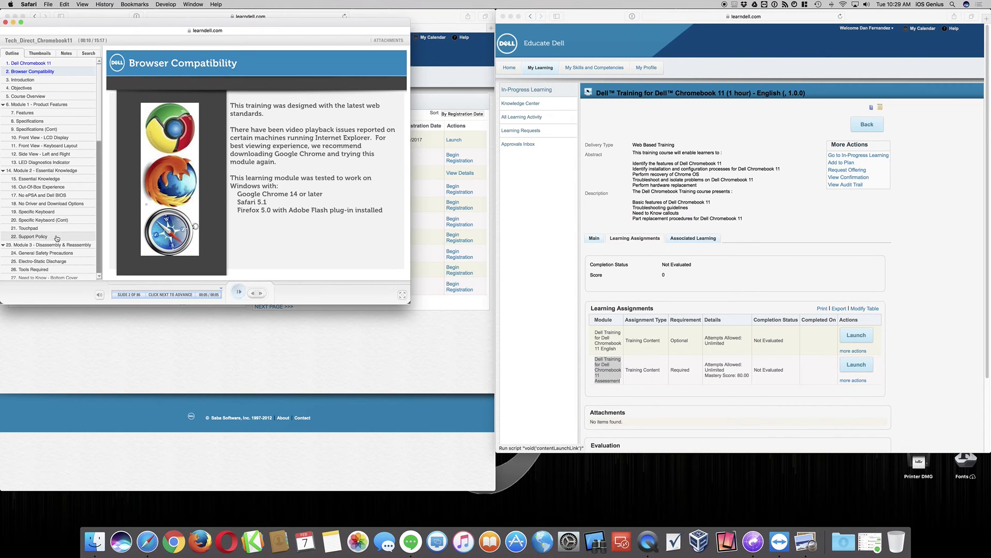
pyautogui.moveTo(98, 133); pyautogui.dragTo(110, 169)
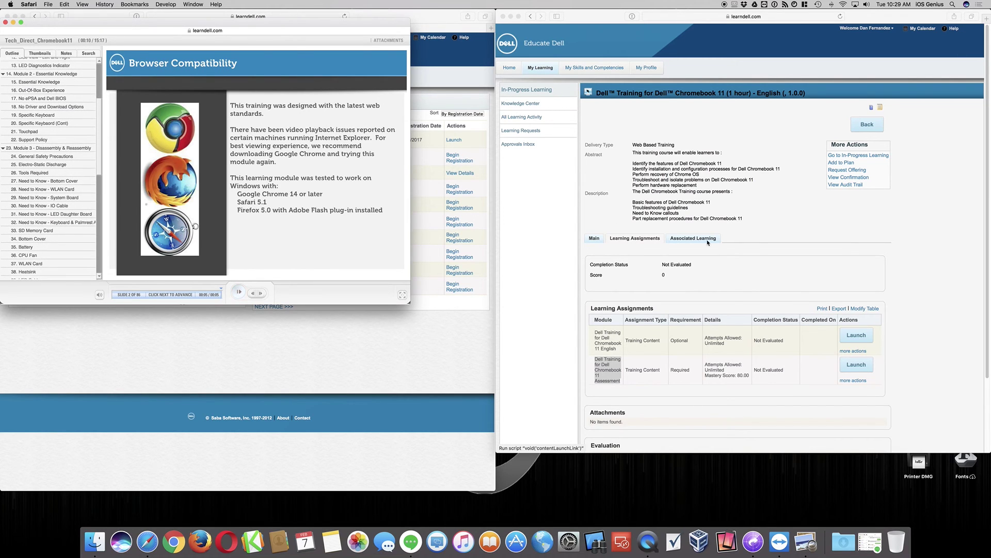
pyautogui.click(6, 23)
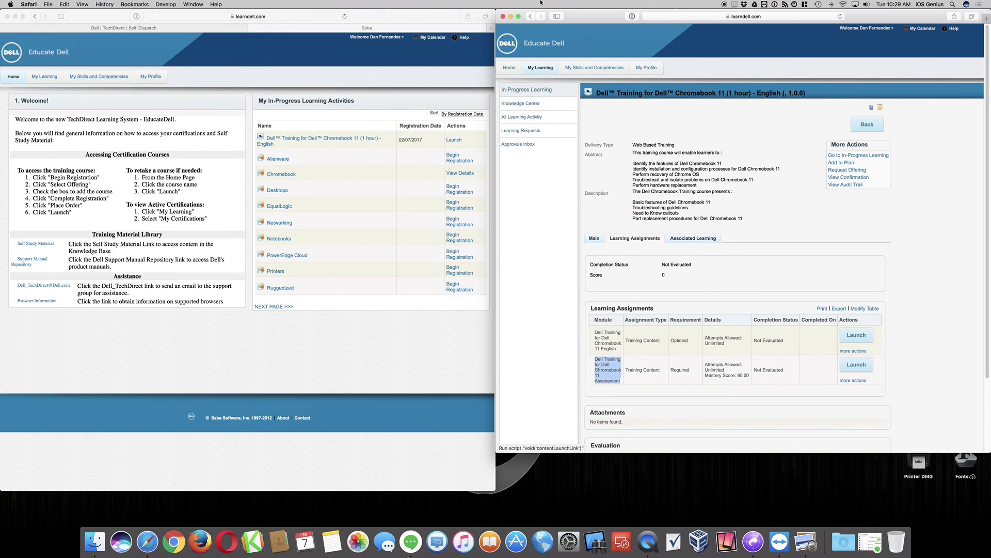
pyautogui.click(900, 7)
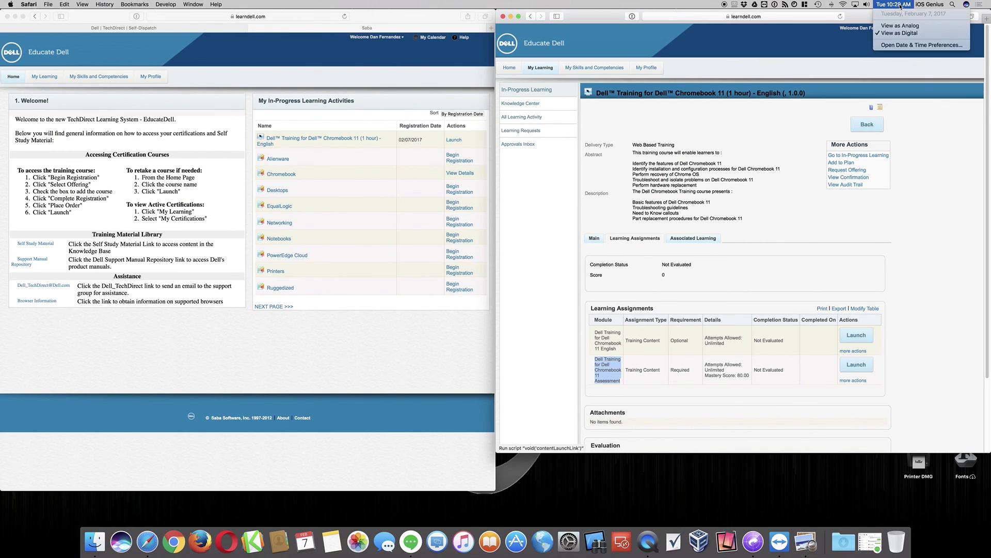
pyautogui.click(540, 361)
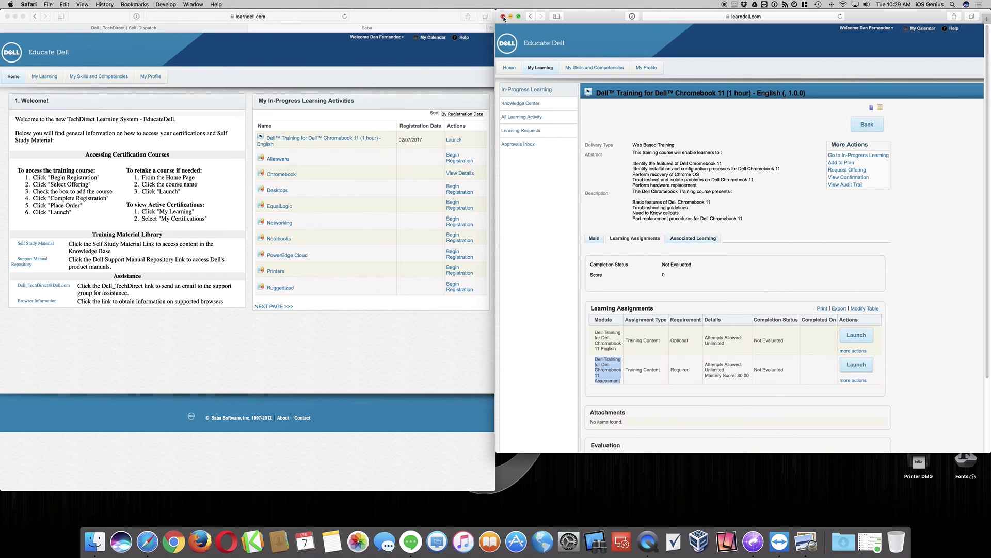
# - Close the course details window, then move the other Educate Dell window right and minimize it
pyautogui.click(504, 17)
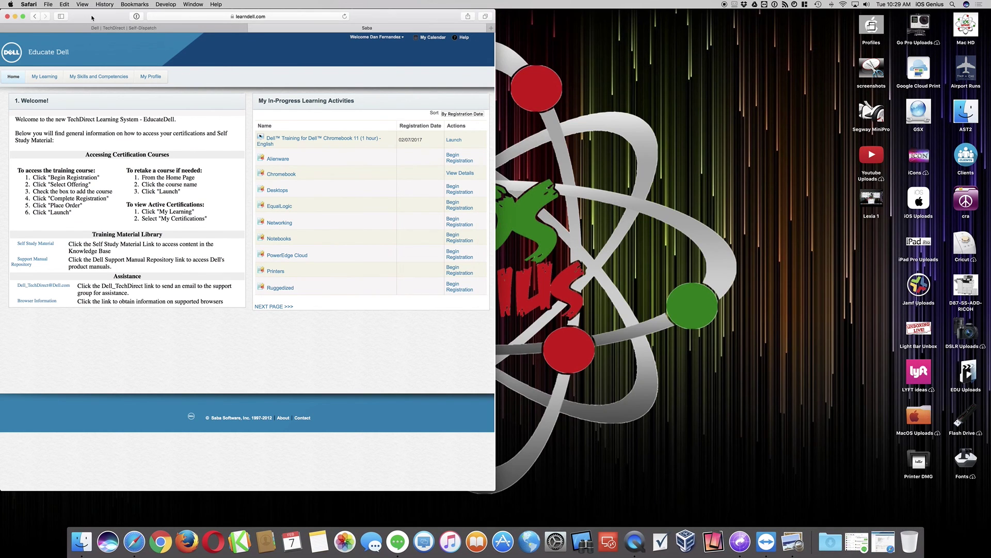
pyautogui.moveTo(92, 18); pyautogui.dragTo(119, 17)
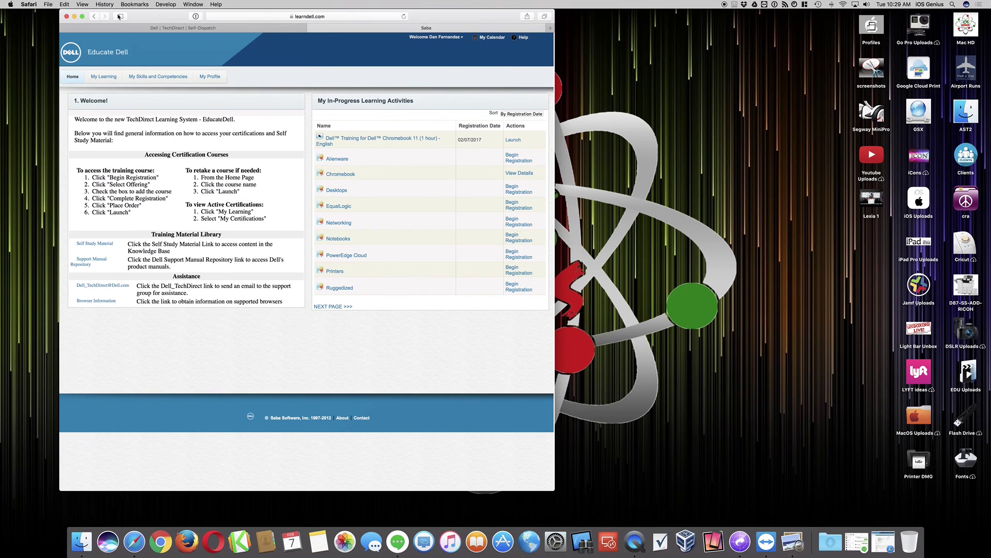
pyautogui.click(76, 17)
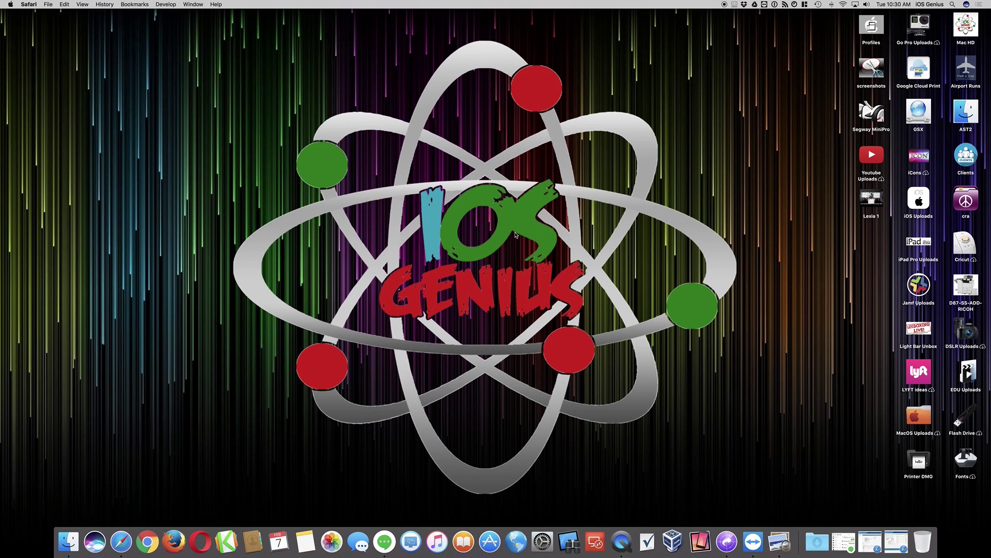
# - Open a new Safari window, load the iosgenius YouTube channel, and centre the window
pyautogui.rightClick(121, 540)
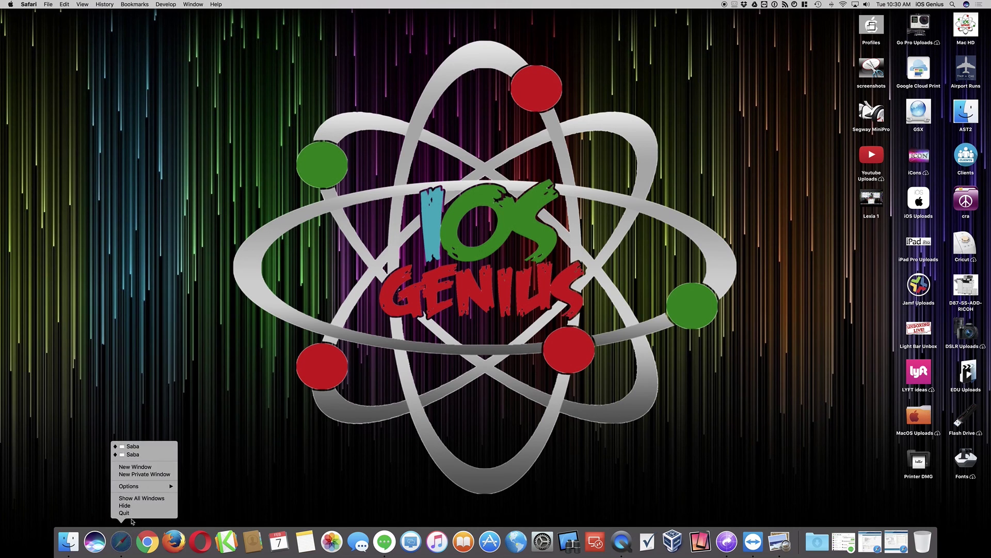
pyautogui.click(143, 466)
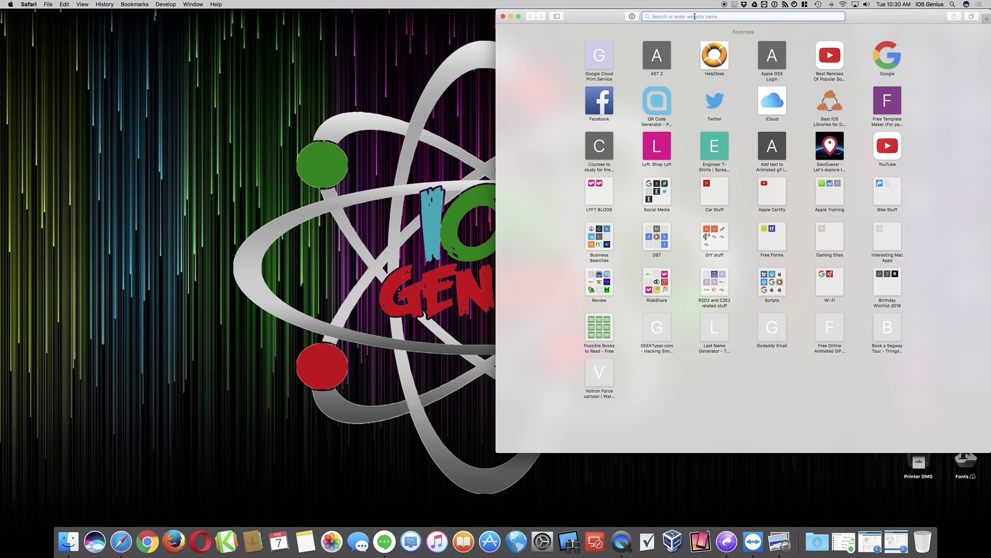
pyautogui.write('iosgenius.com')
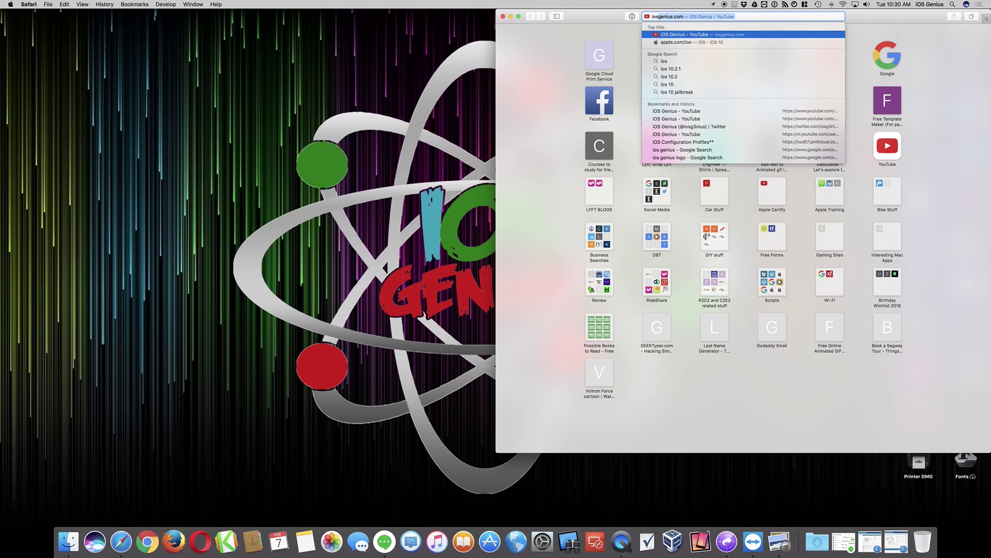
pyautogui.press('Return')
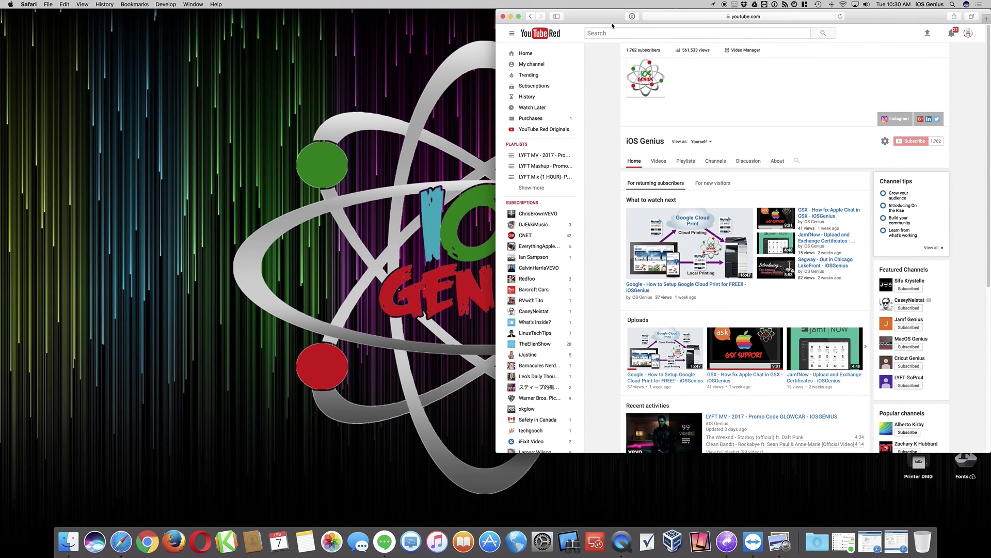
pyautogui.moveTo(610, 22); pyautogui.dragTo(320, 31)
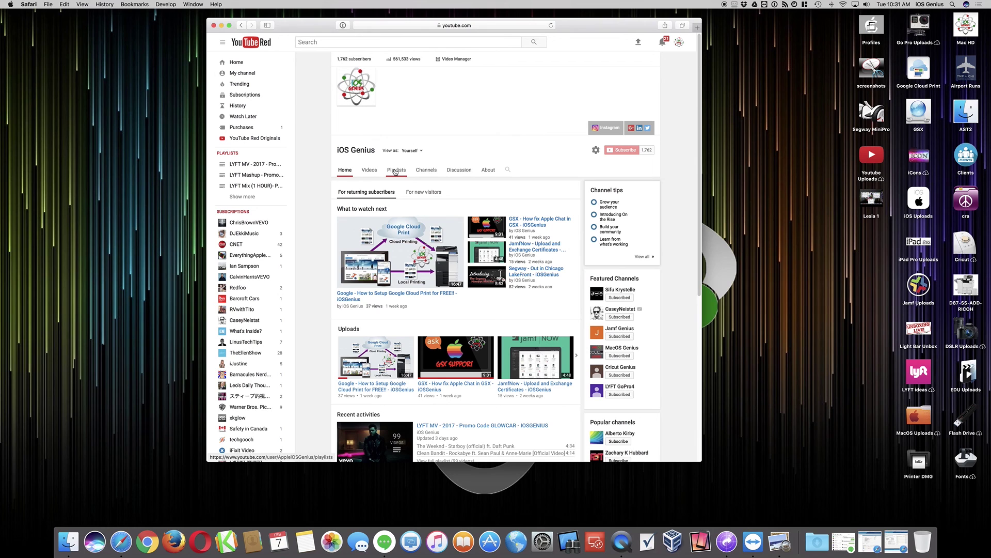
pyautogui.scroll(-3, 490, 306)
pyautogui.scroll(3, 491, 306)
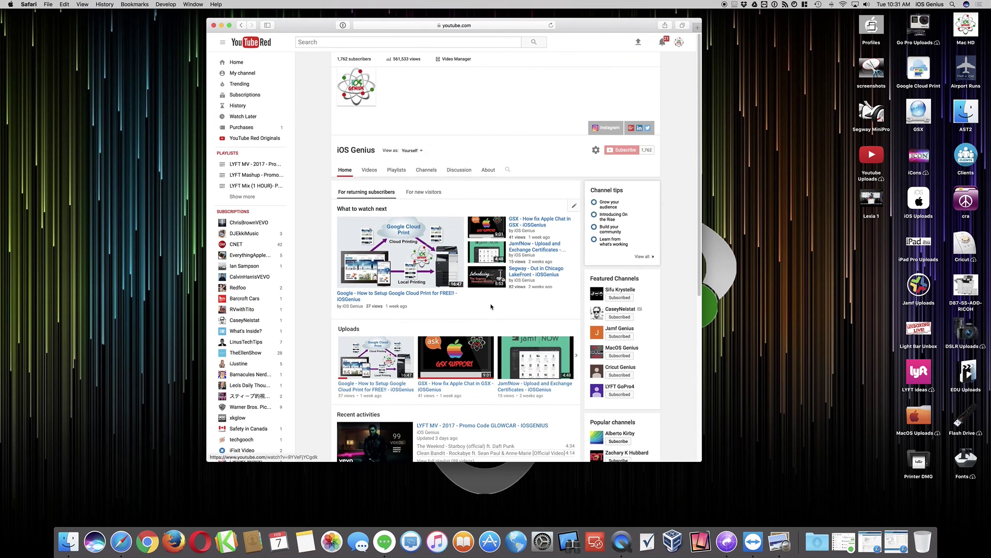